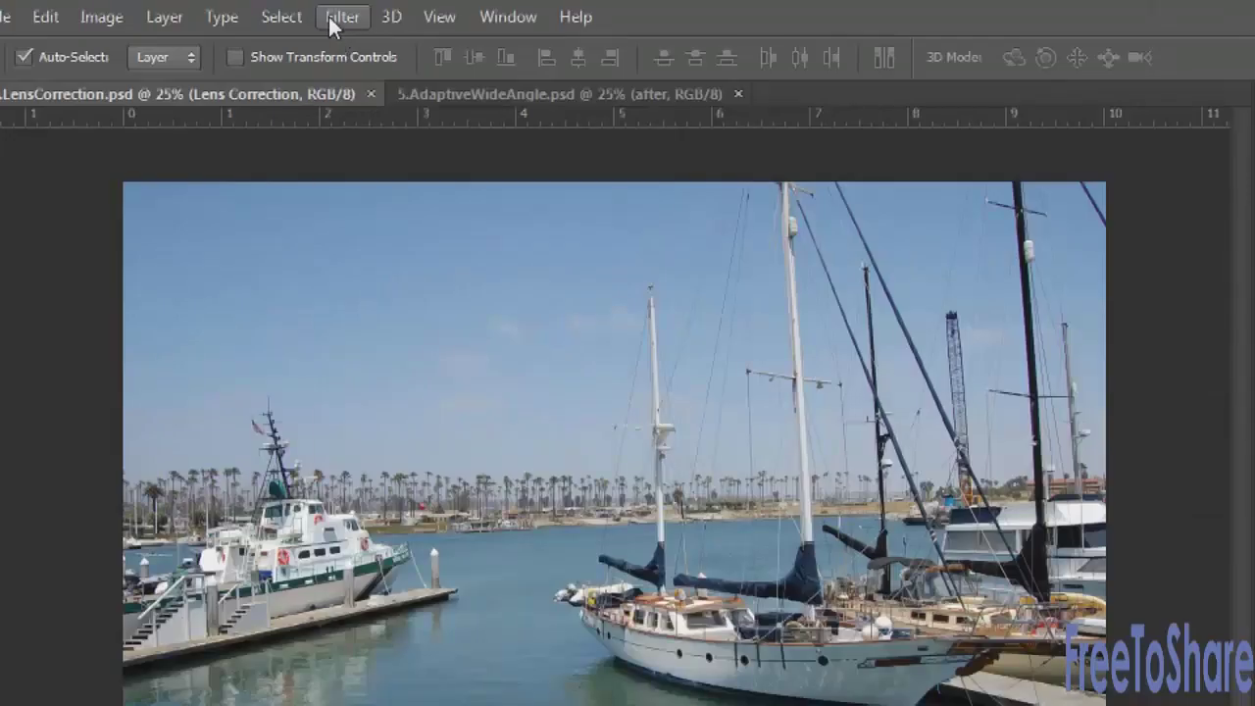
Step: Open the Filter menu's Lens Correction dialog for the harbor photo
left_click(331, 21)
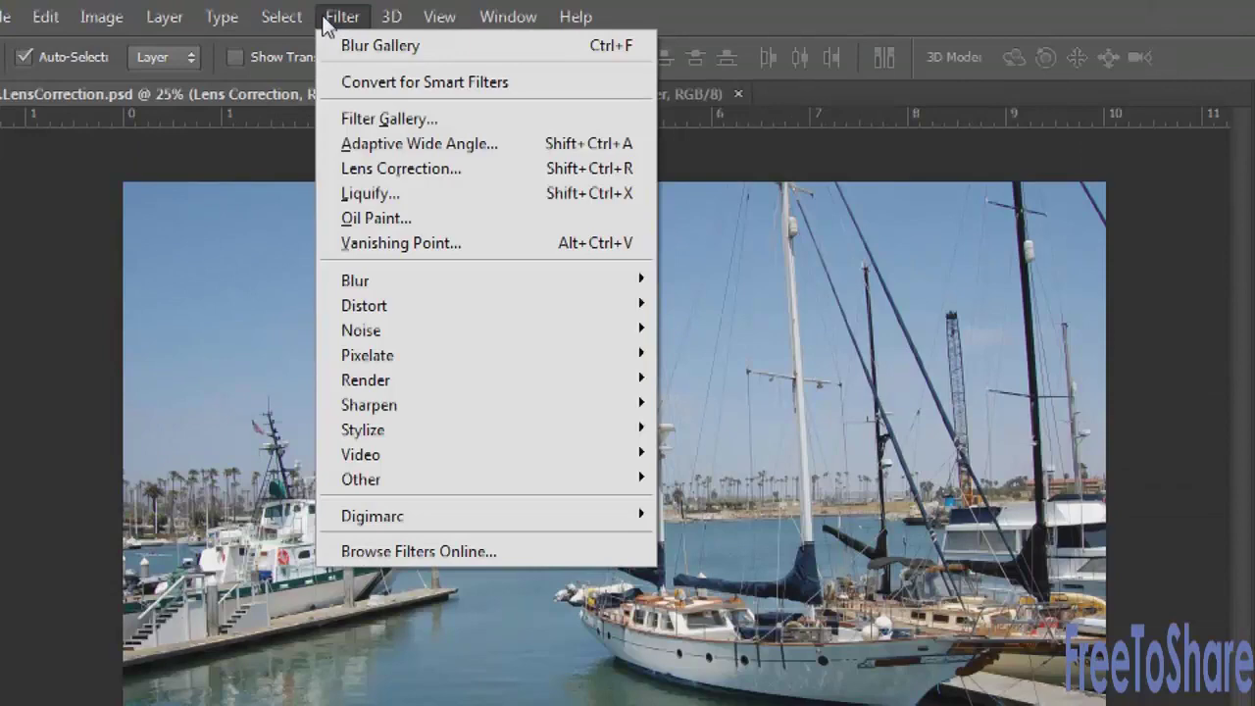
left_click(382, 168)
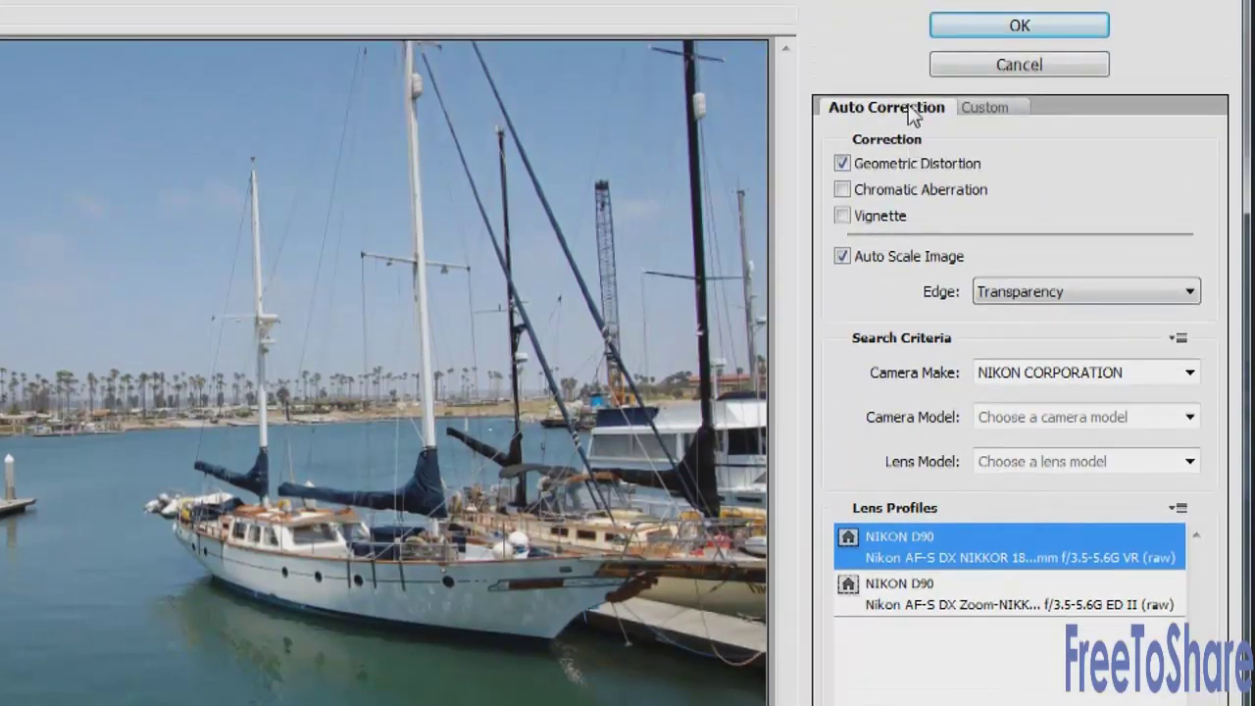
Step: Compare the harbor photo with and without automatic Geometric Distortion correction, leaving it on
left_click(985, 109)
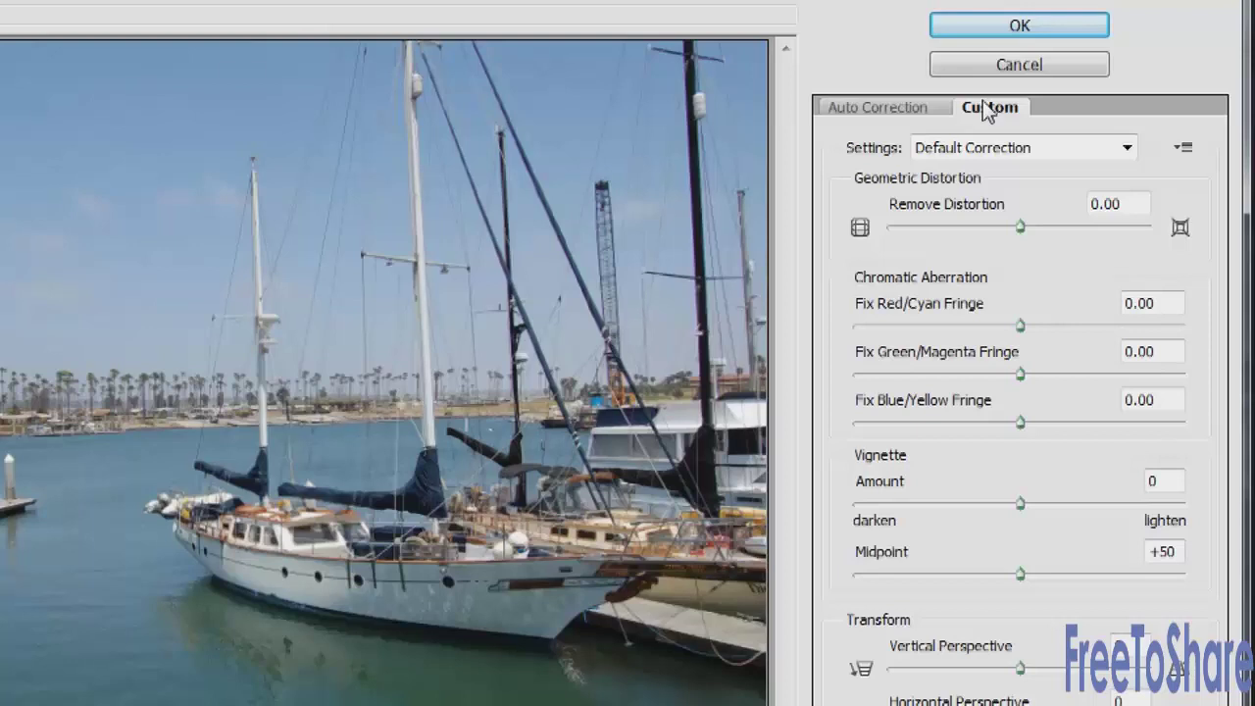
left_click(897, 113)
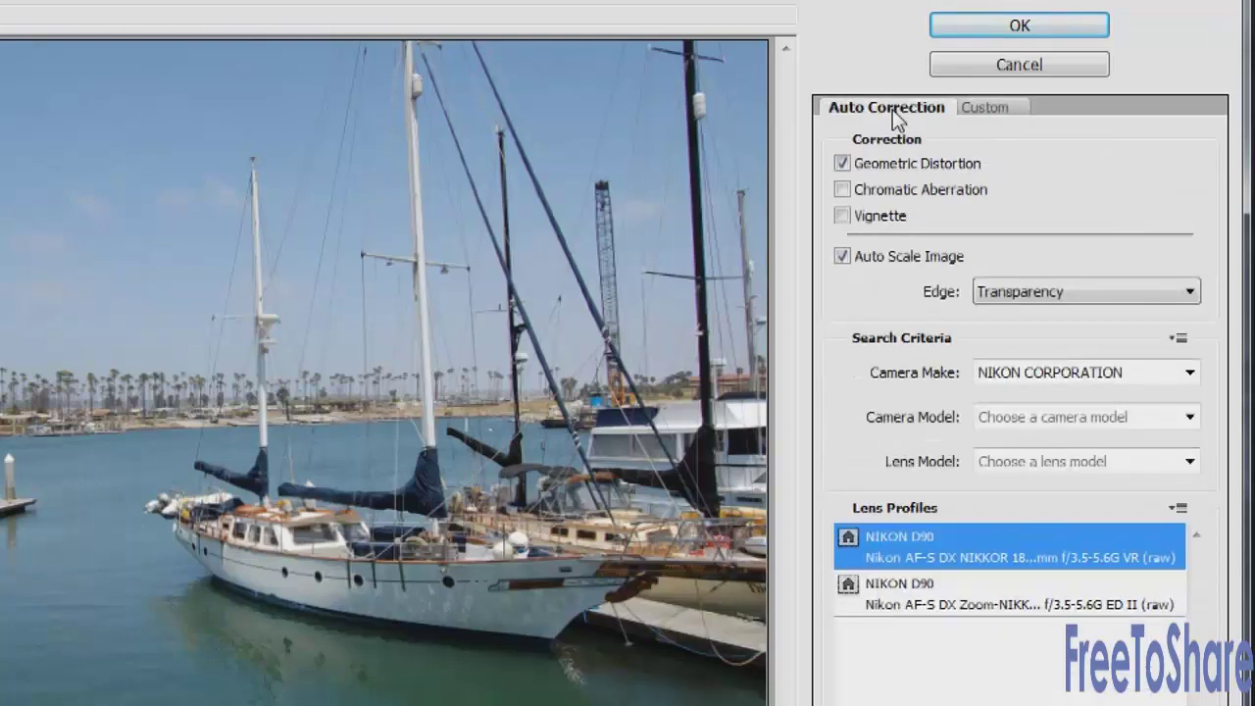
left_click(842, 164)
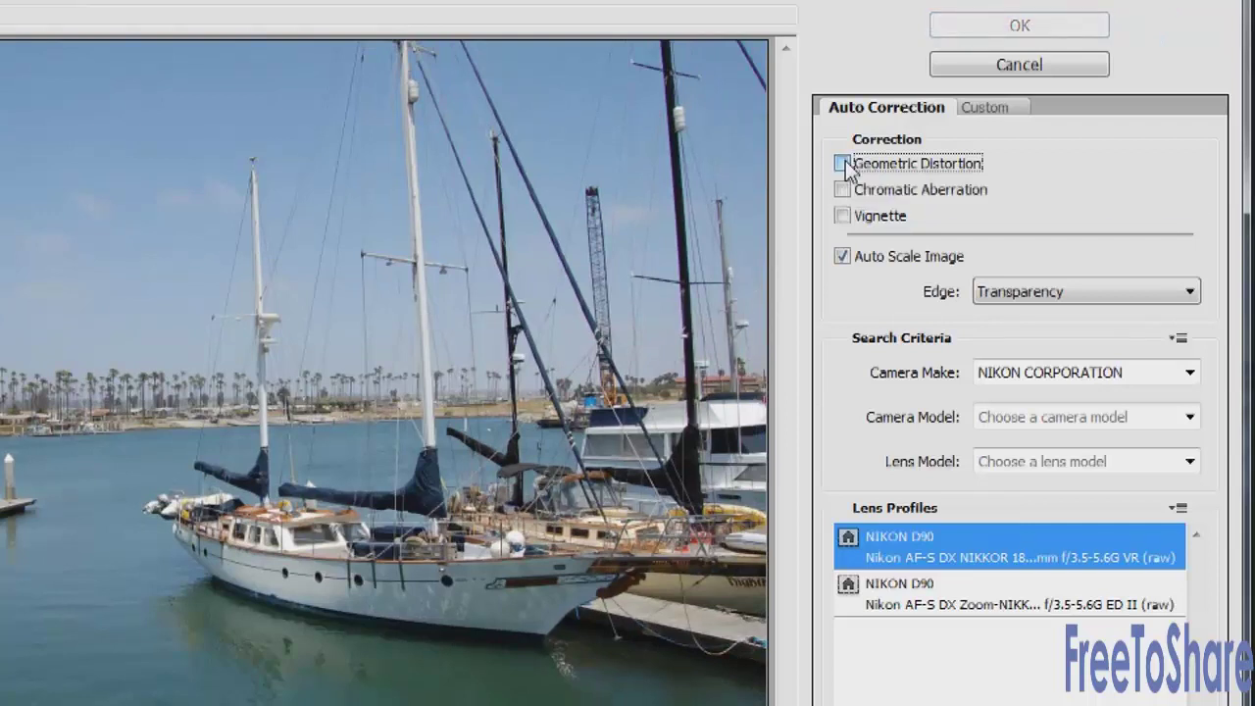
left_click(842, 164)
left_click(842, 163)
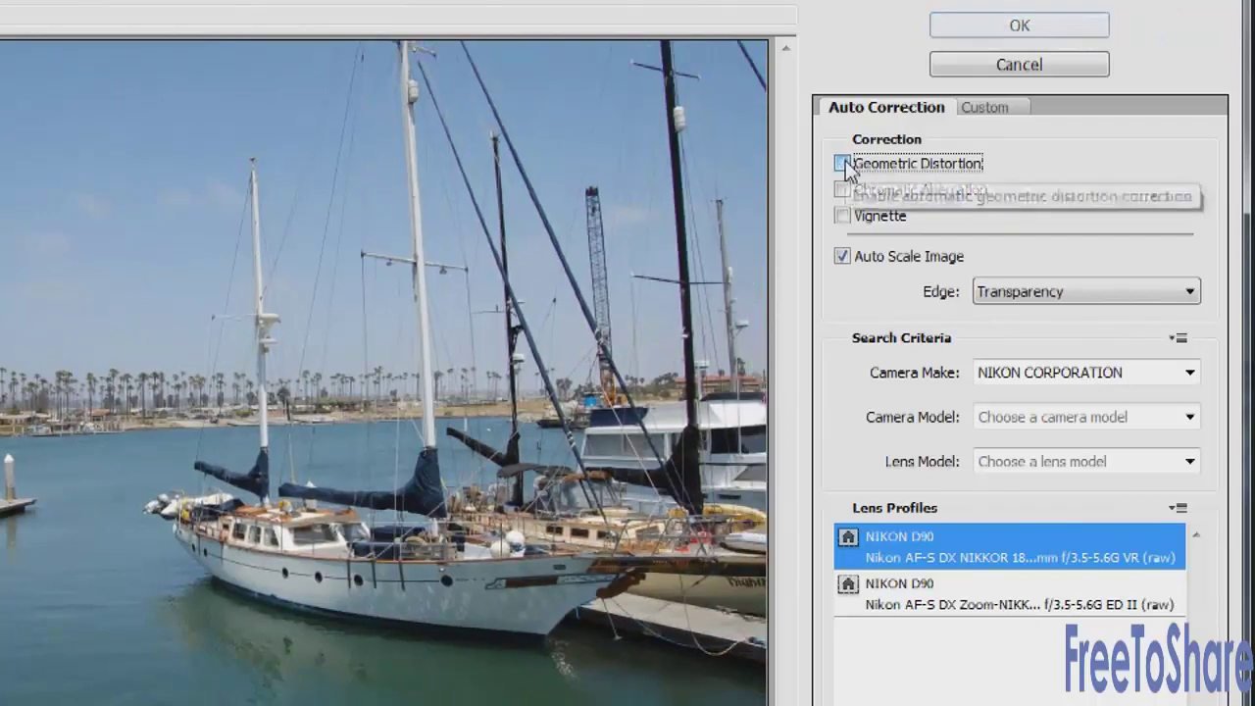
left_click(842, 164)
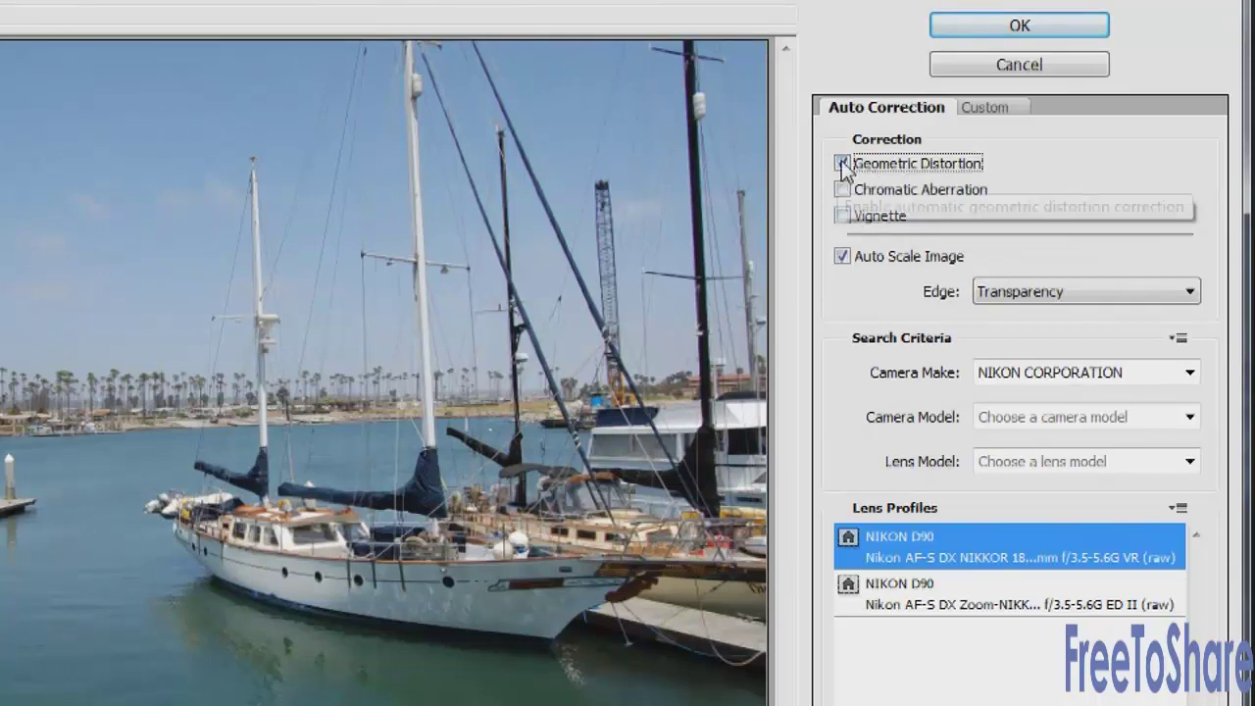
Step: Try automatic Chromatic Aberration and Vignette correction, then leave both unchecked
left_click(843, 190)
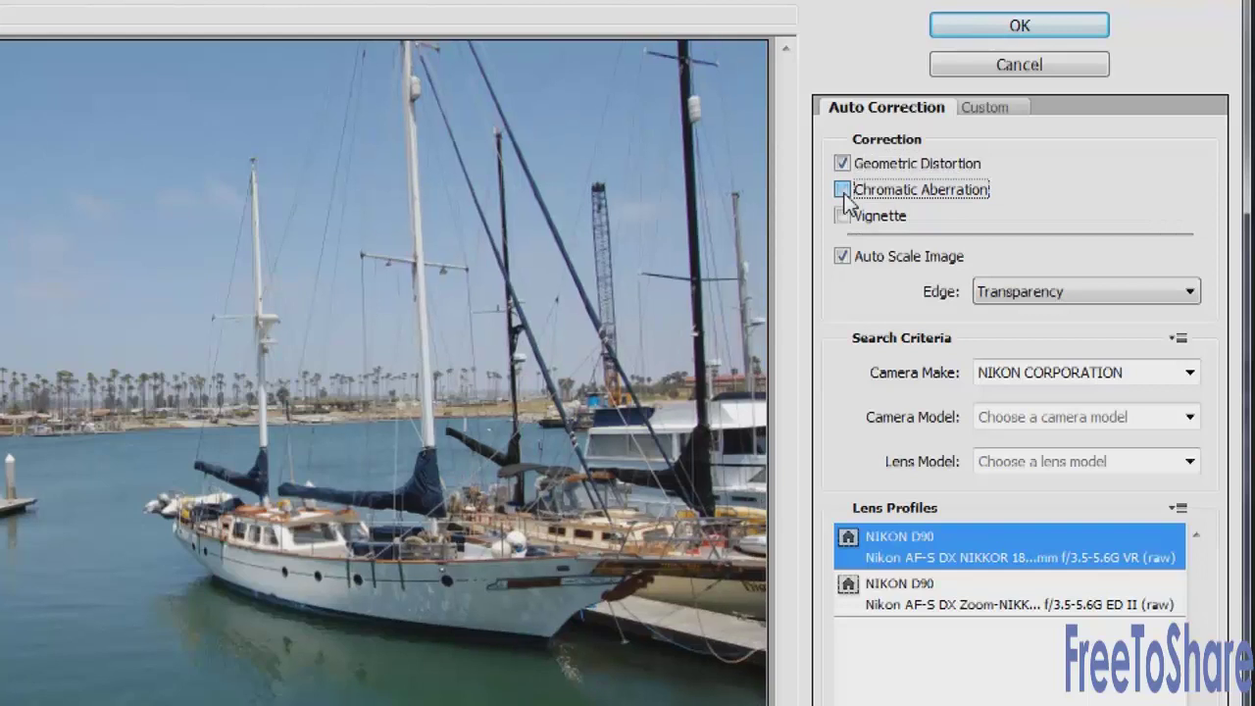
left_click(844, 193)
left_click(844, 193)
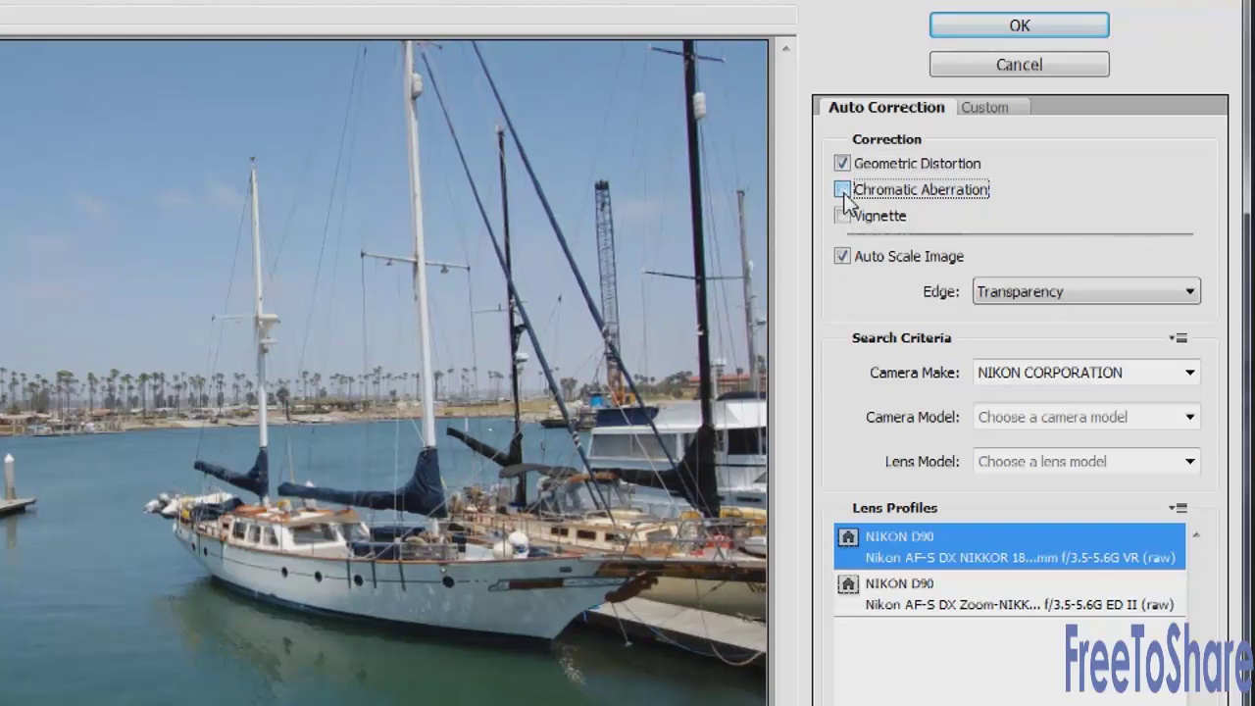
left_click(843, 190)
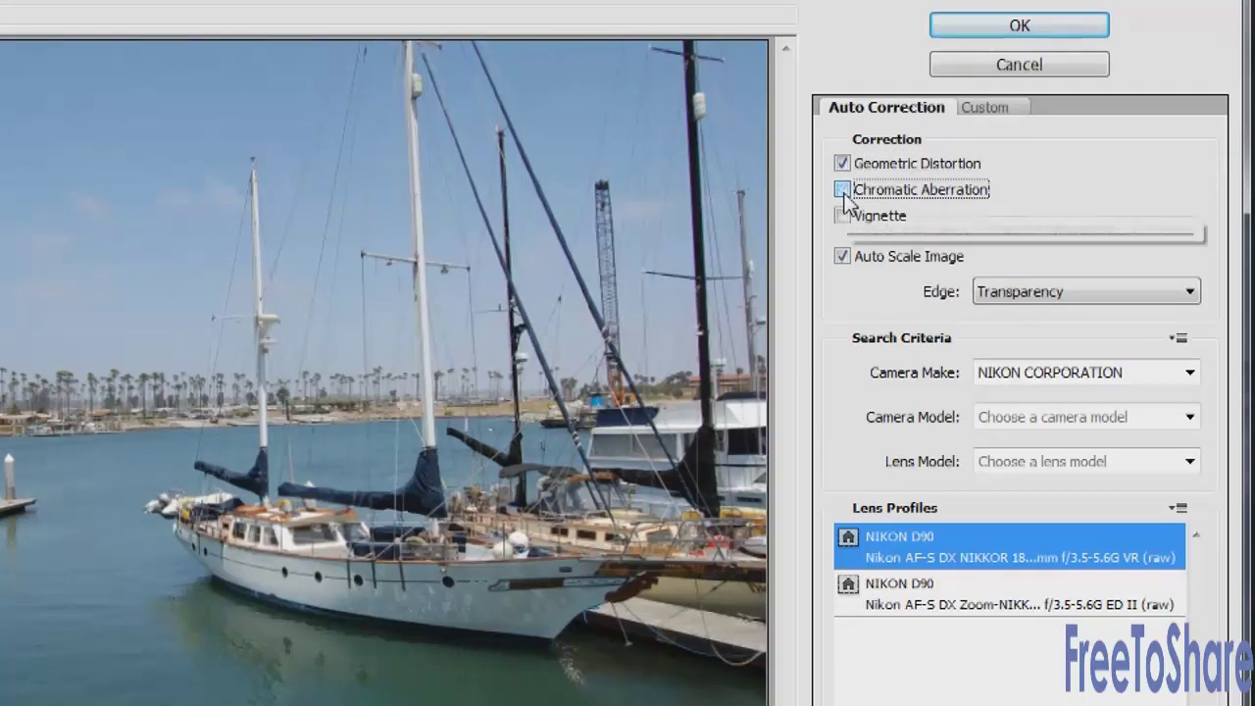
left_click(843, 216)
left_click(946, 199)
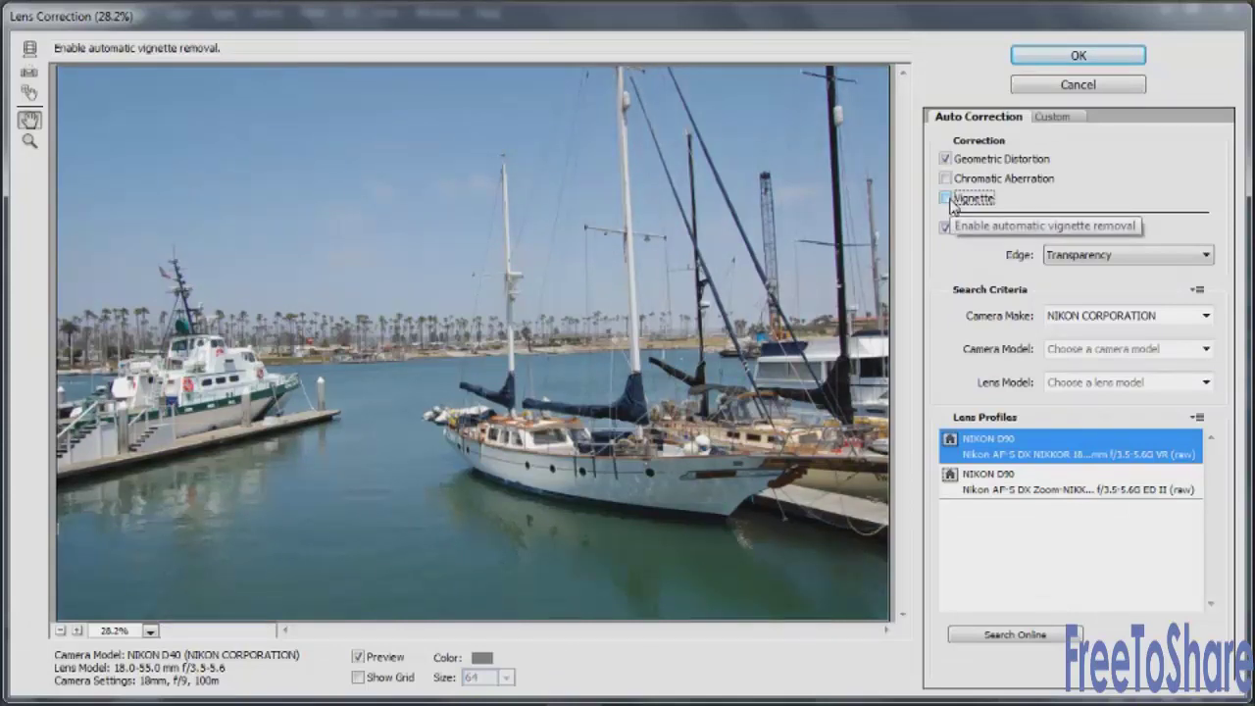
left_click(947, 199)
left_click(947, 199)
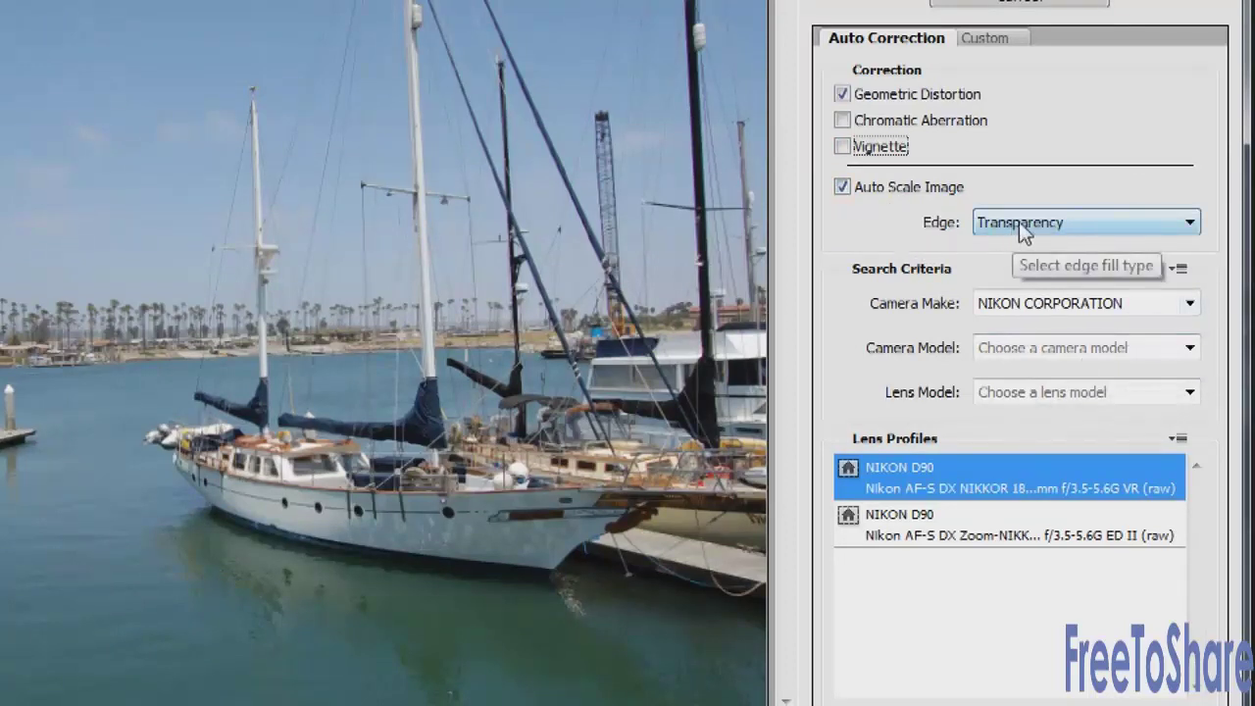
Step: Set Edge to Transparency and move to the Custom correction settings
left_click(1149, 226)
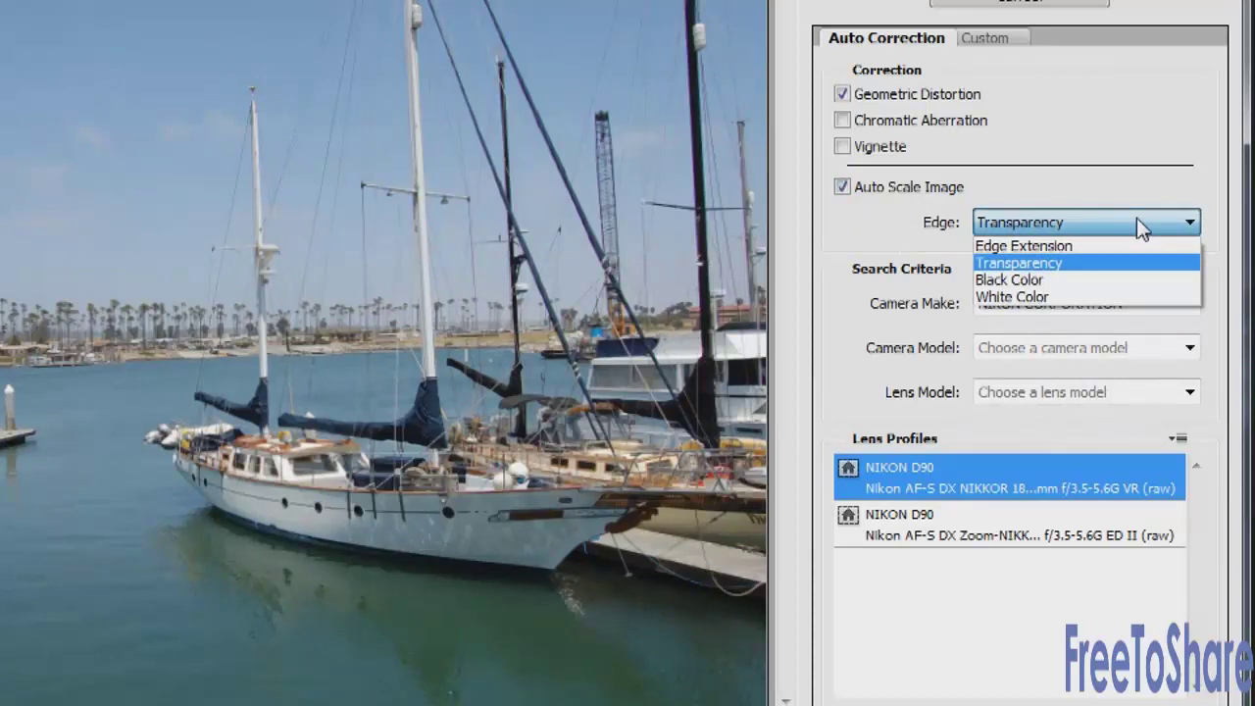
left_click(1114, 228)
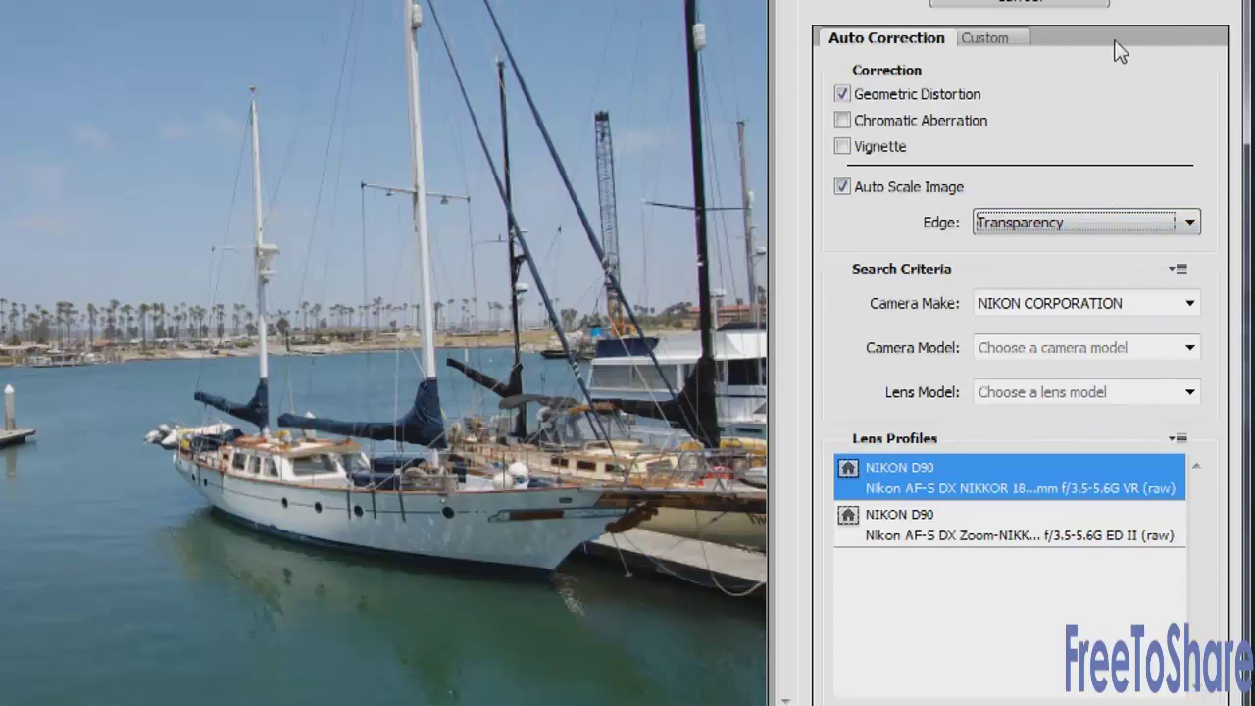
left_click(1006, 39)
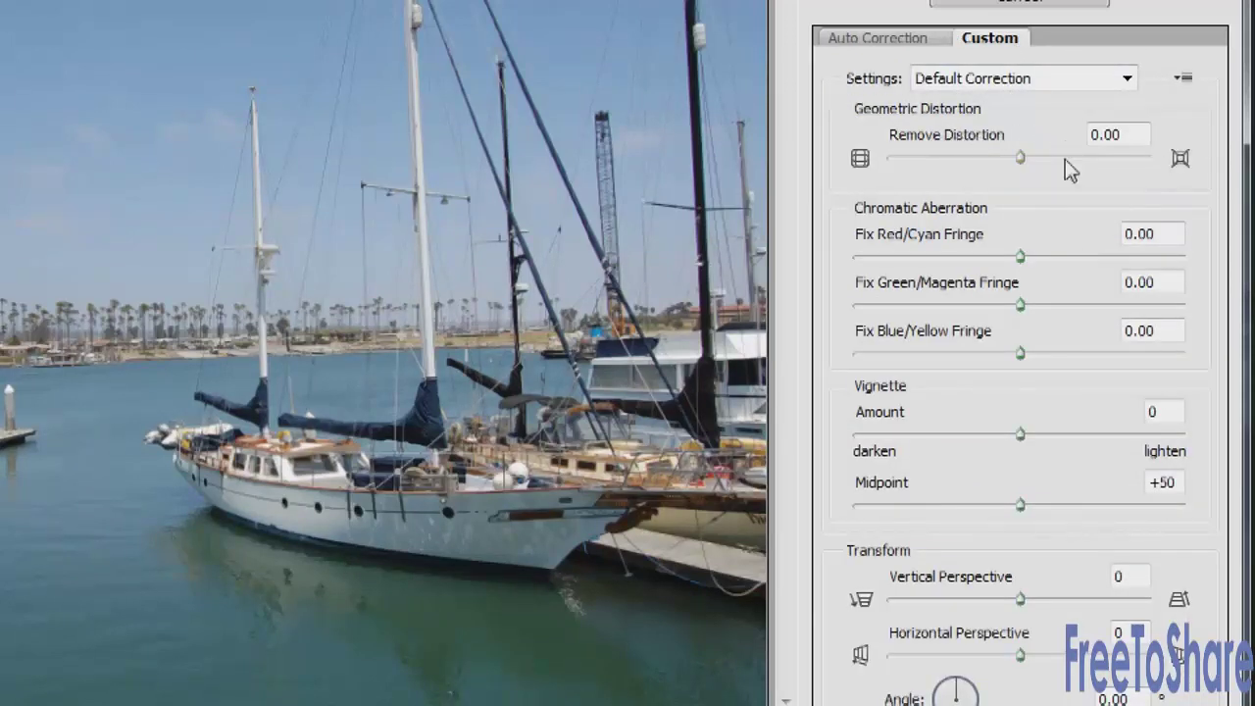
left_click_drag(1020, 158, 1048, 160)
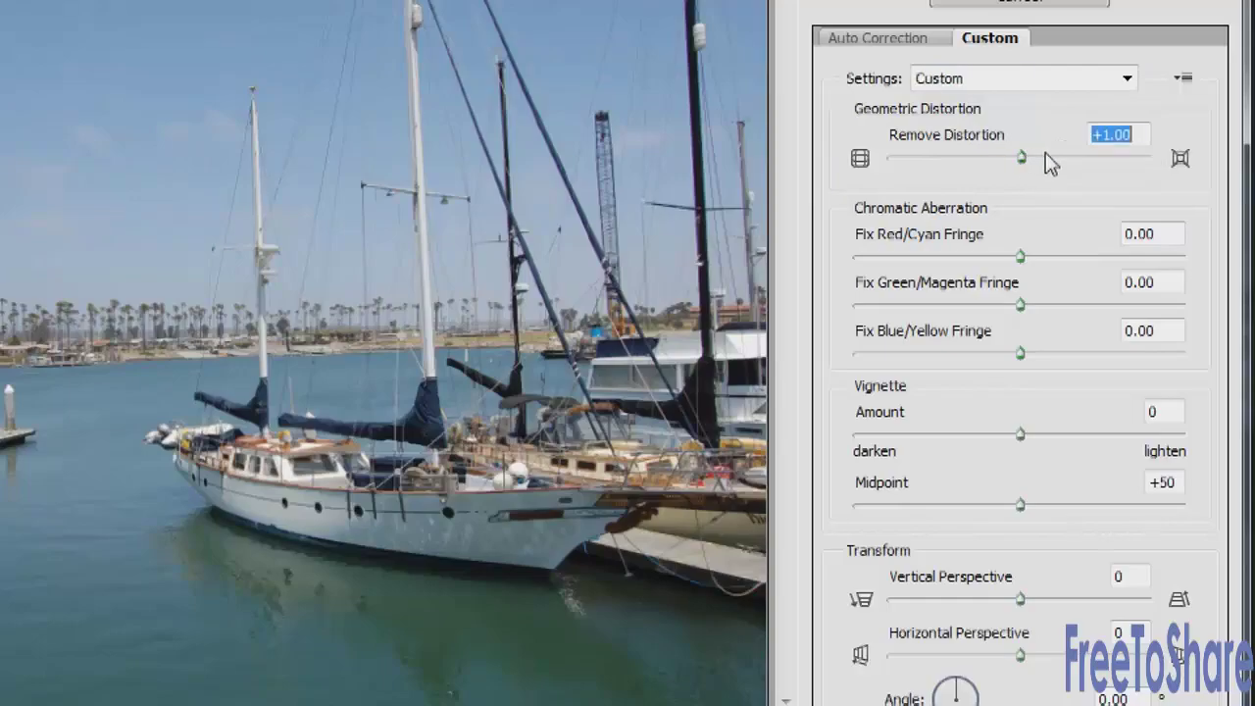
mouse_move(1097, 208)
left_mouse_down()
mouse_move(1030, 209)
mouse_move(1140, 207)
mouse_move(1085, 215)
left_mouse_up()
type("0")
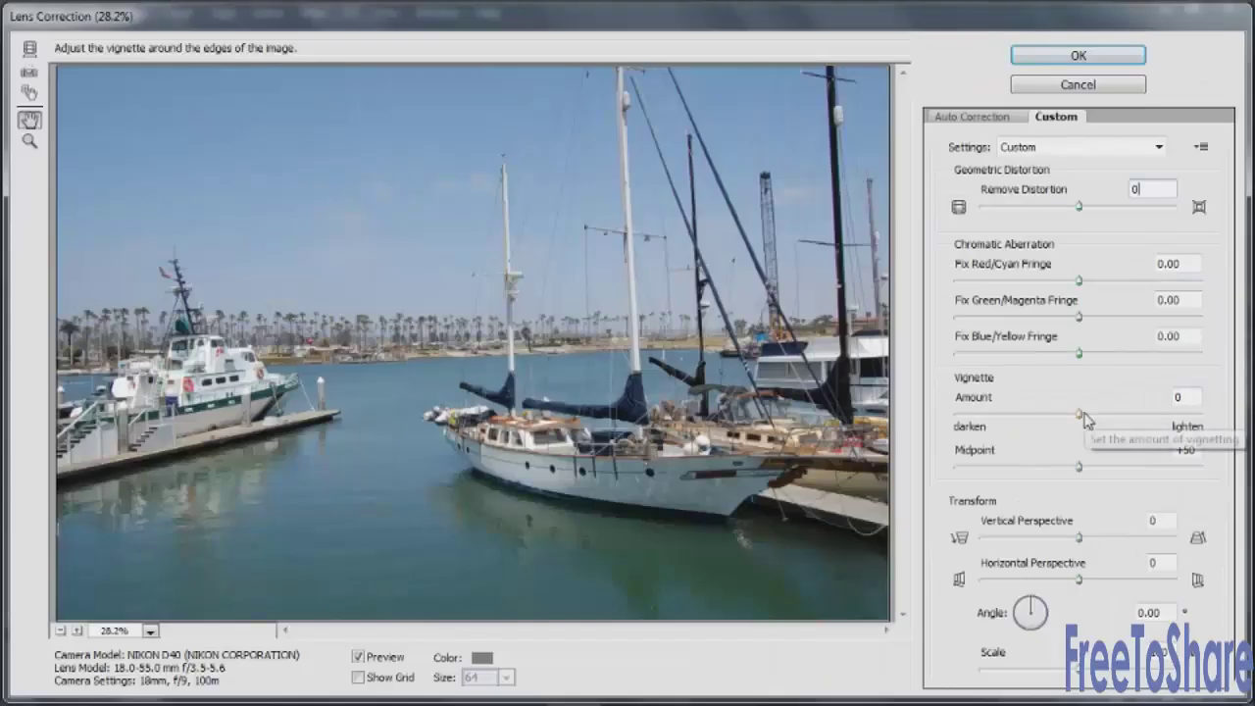
Step: Try vignette amounts -2 and +43 and midpoint +14, ending at Amount 0, Midpoint 0
left_click(1022, 435)
left_click_drag(1107, 418, 966, 435)
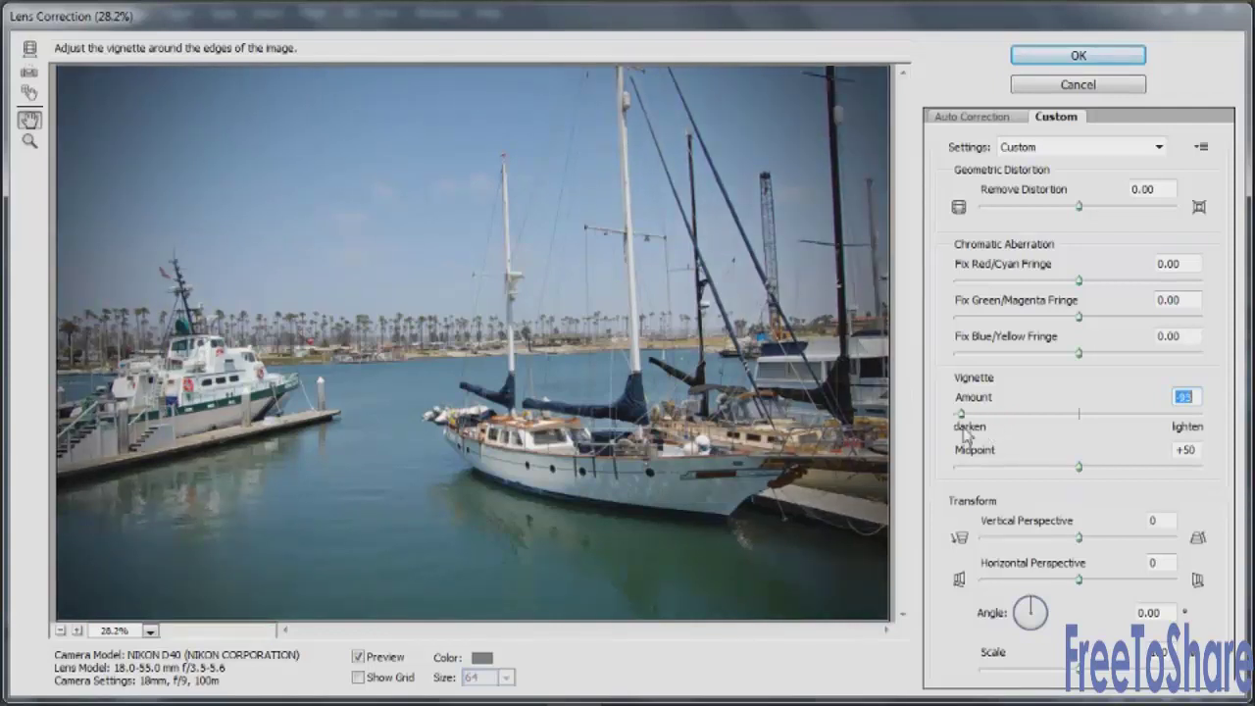
left_click_drag(966, 437, 1075, 418)
left_click_drag(1078, 467, 1127, 468)
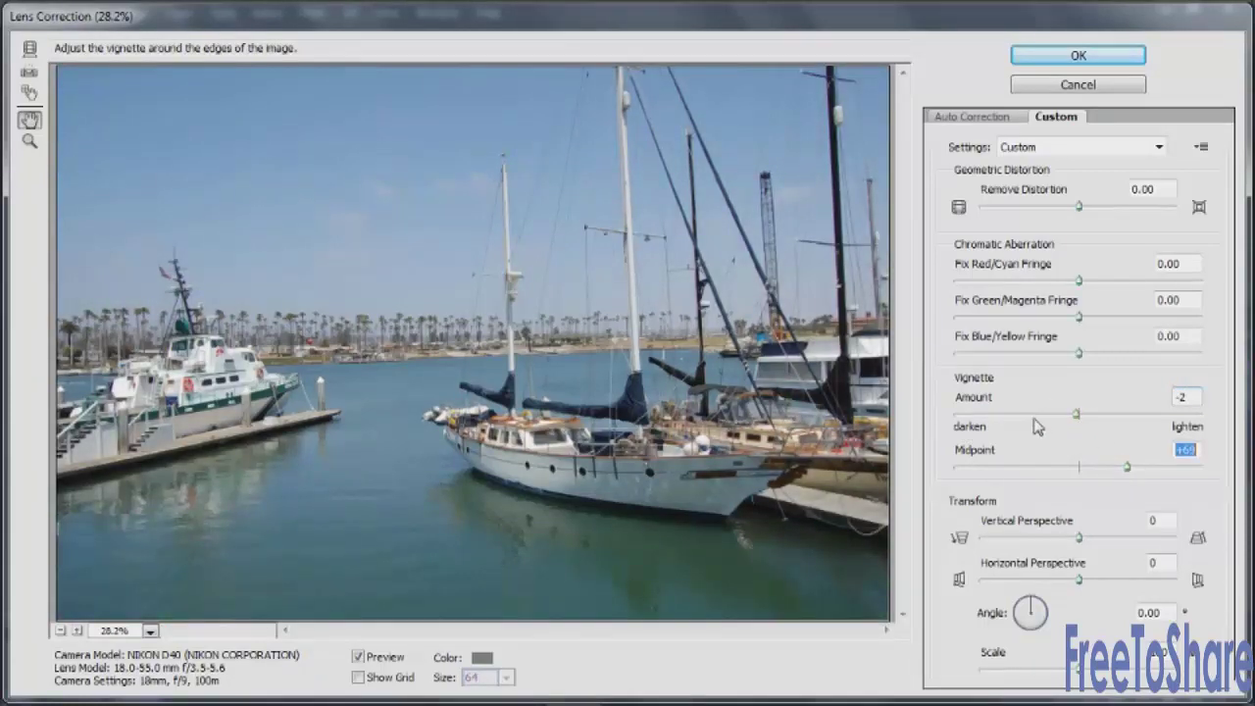
left_click_drag(1026, 417, 1077, 424)
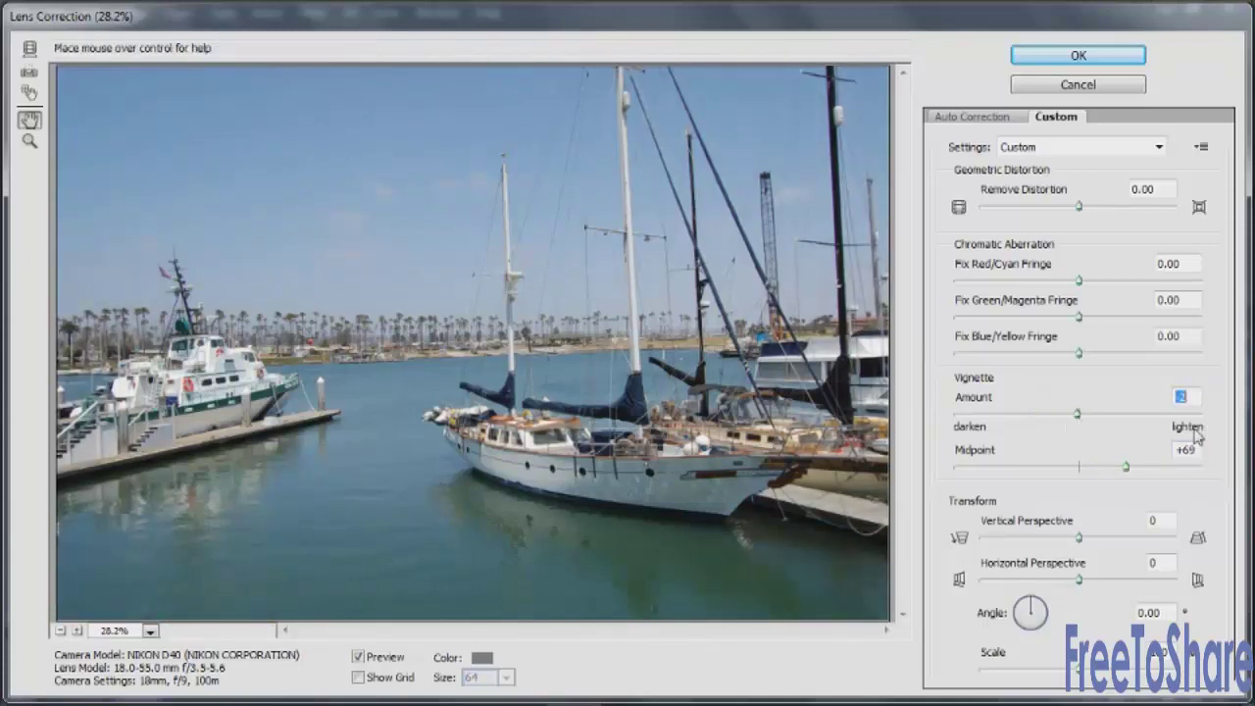
left_click(1188, 449)
type("0")
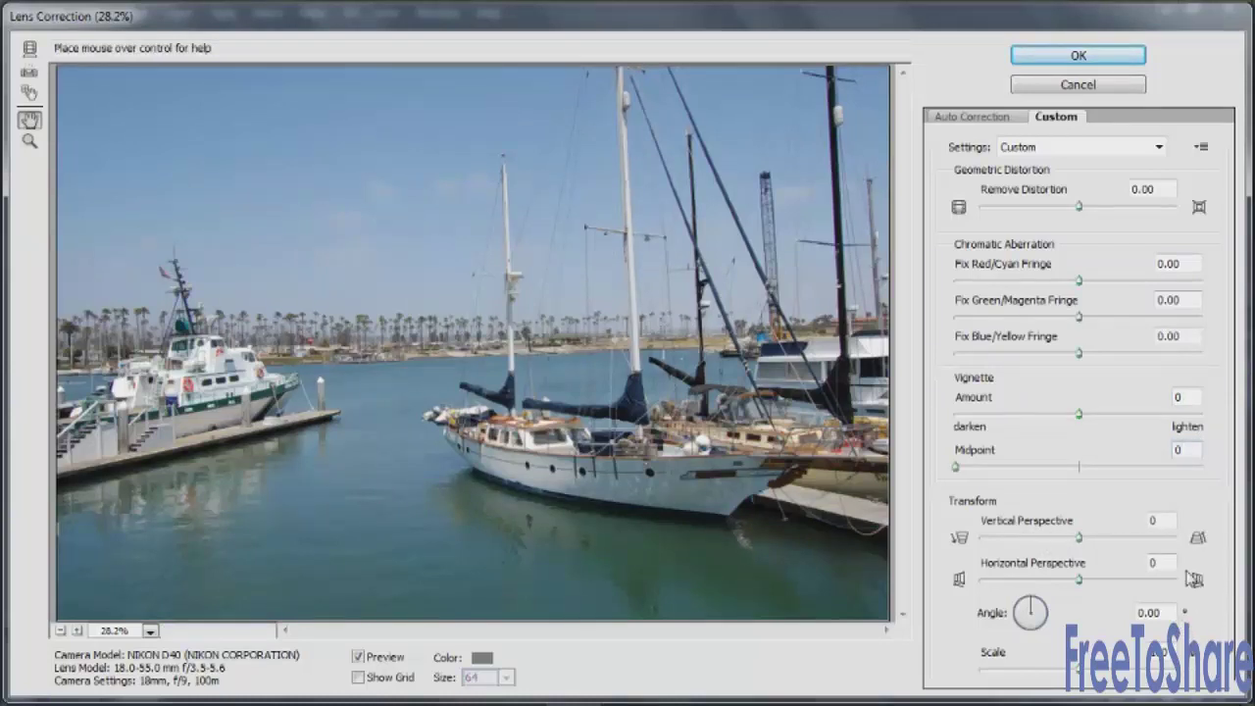
left_click(1076, 537)
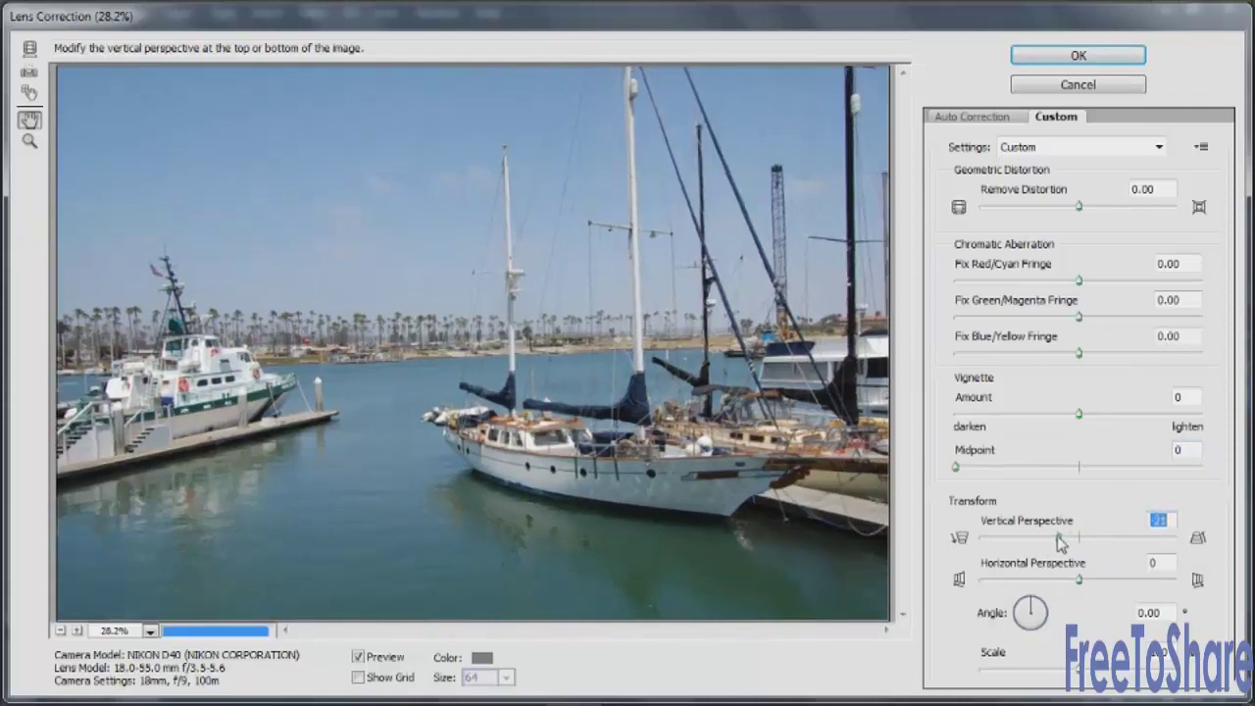
left_click(1080, 538)
type("0")
left_click(1018, 625)
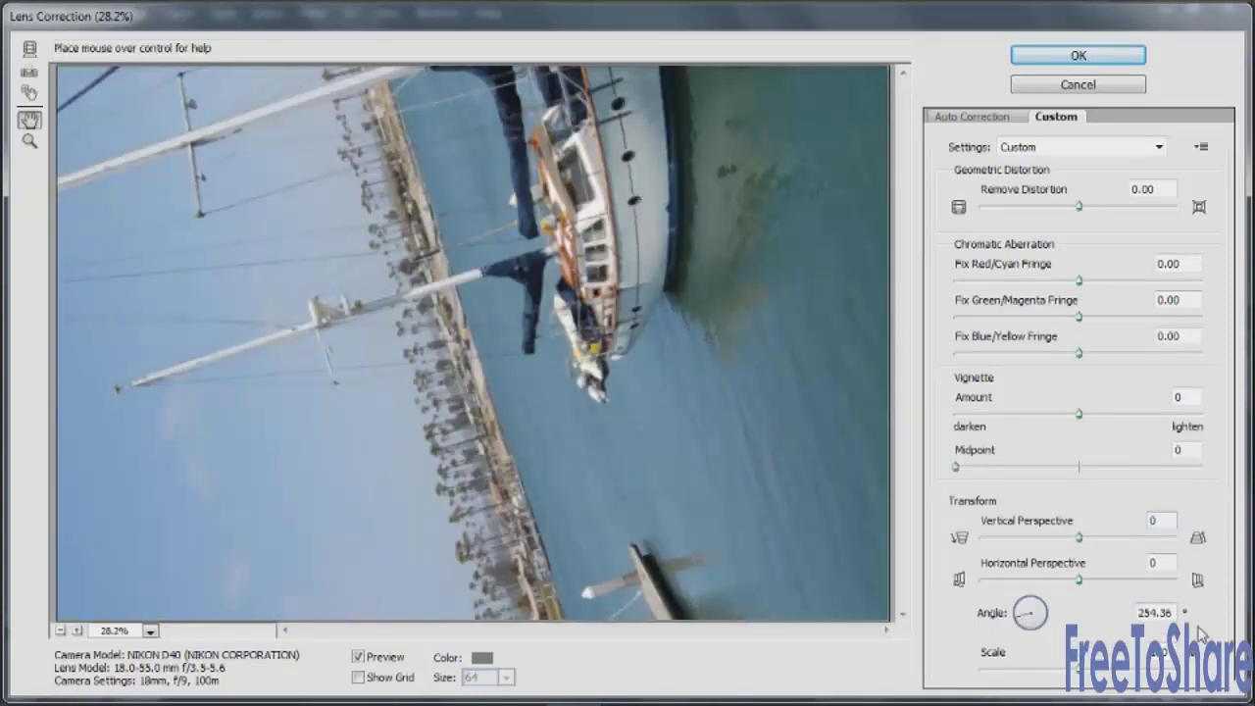
left_click_drag(1137, 614, 1178, 613)
type("90")
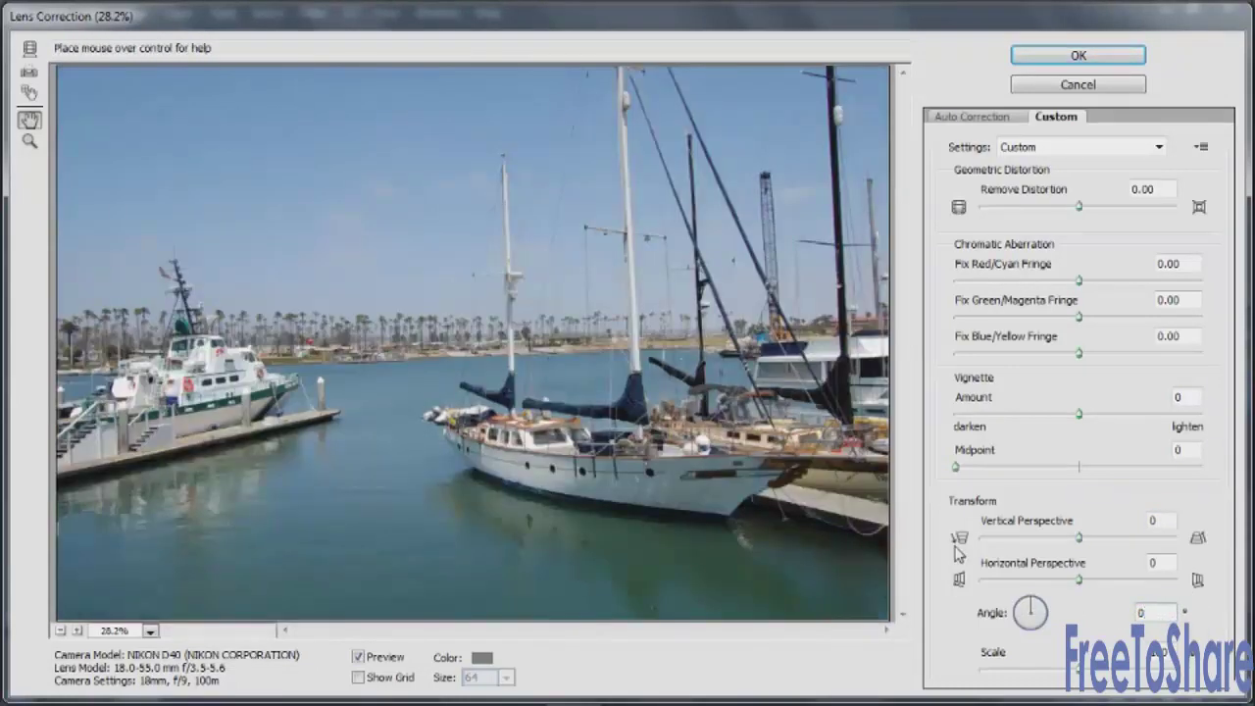
Step: Apply the lens correction, toggle its layer twice to compare, then go to 5.AdaptiveWideAngle.psd
left_click(1069, 56)
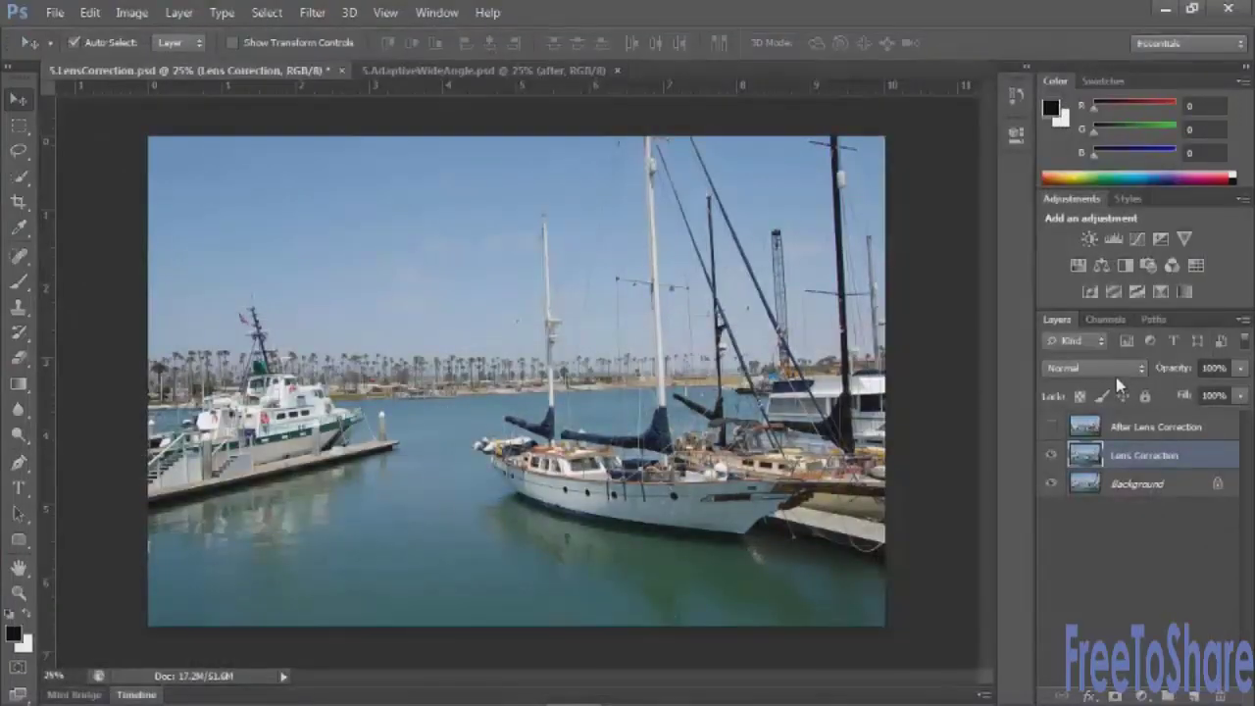
left_click(1051, 457)
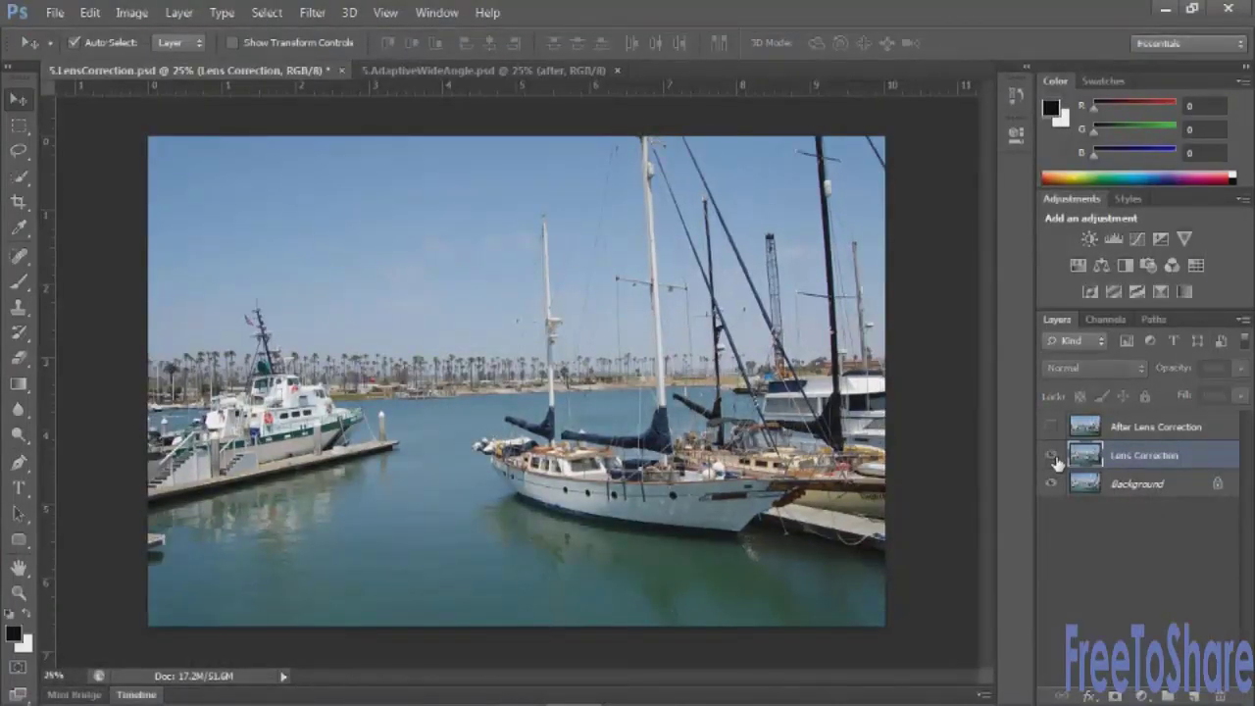
left_click(1052, 457)
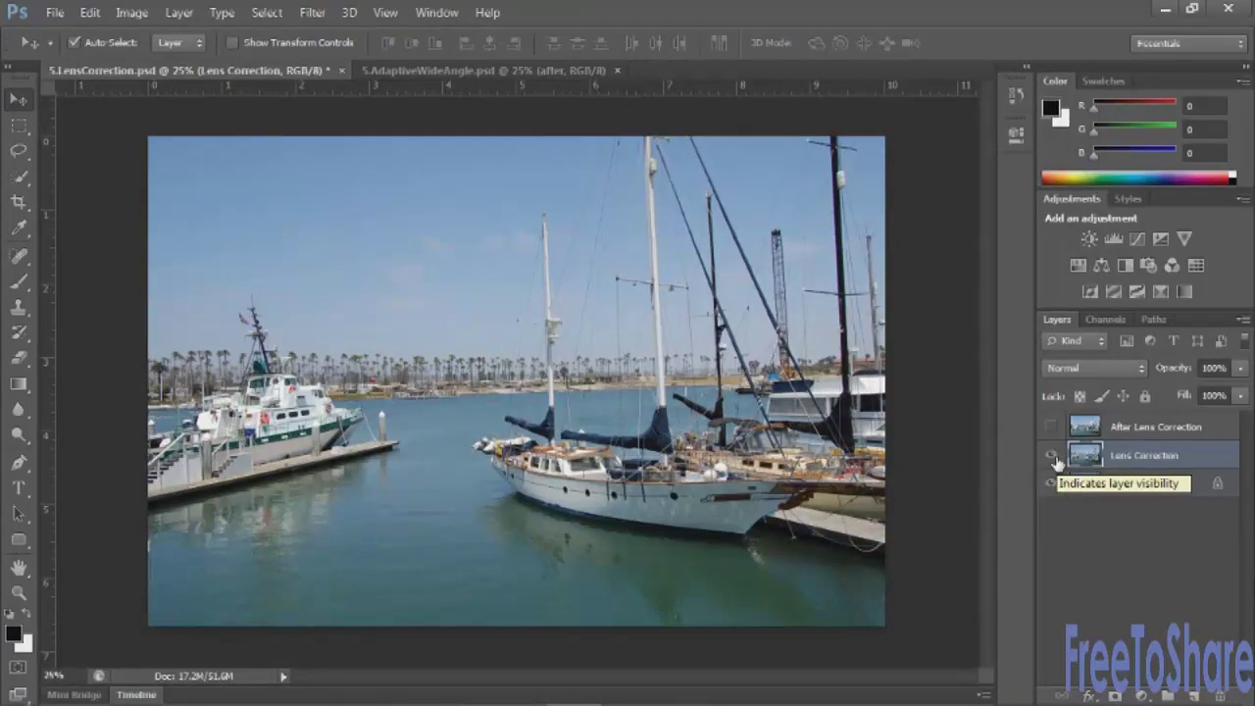
left_click(1053, 456)
left_click(1053, 457)
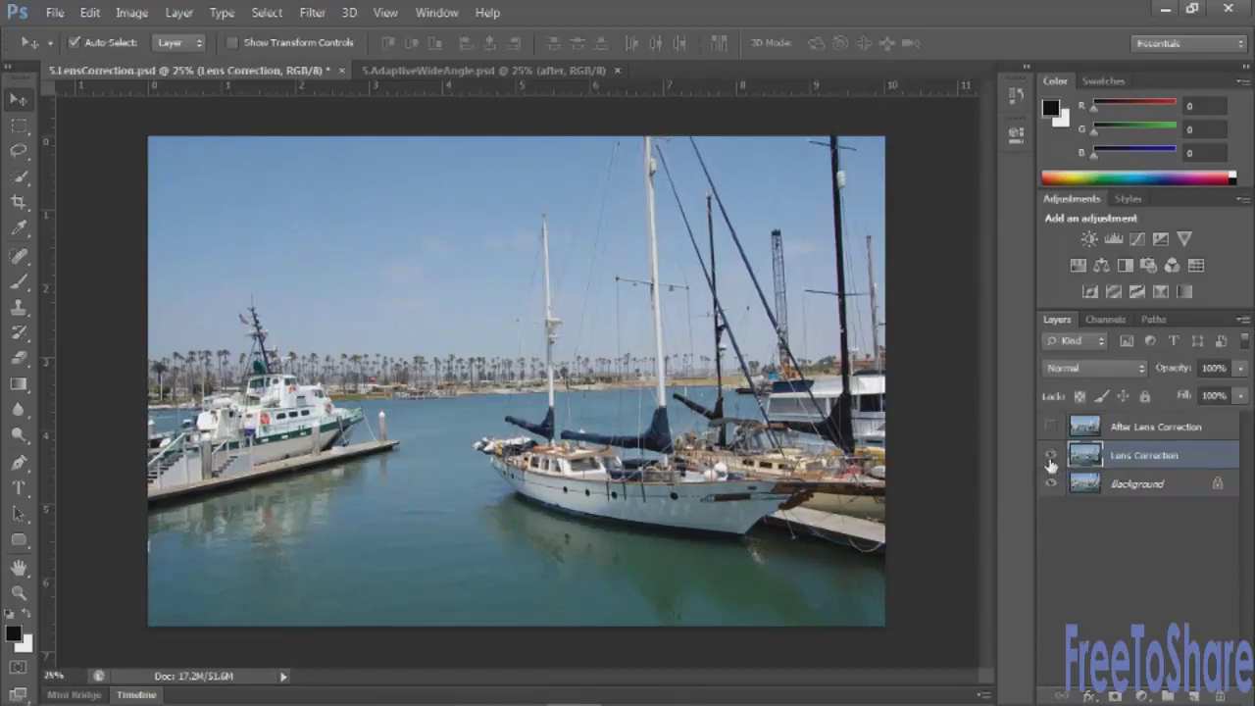
left_click(478, 73)
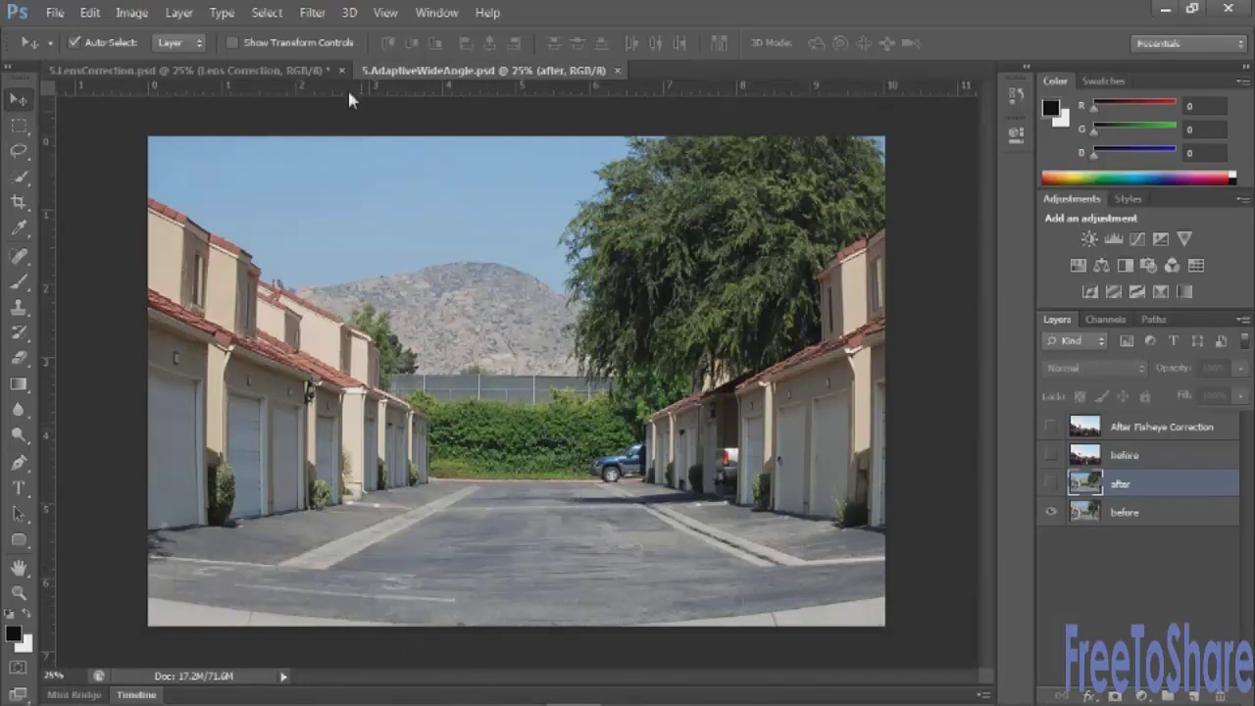
Step: Select the bottom 'before' layer and open the Adaptive Wide Angle filter
left_click(1098, 514)
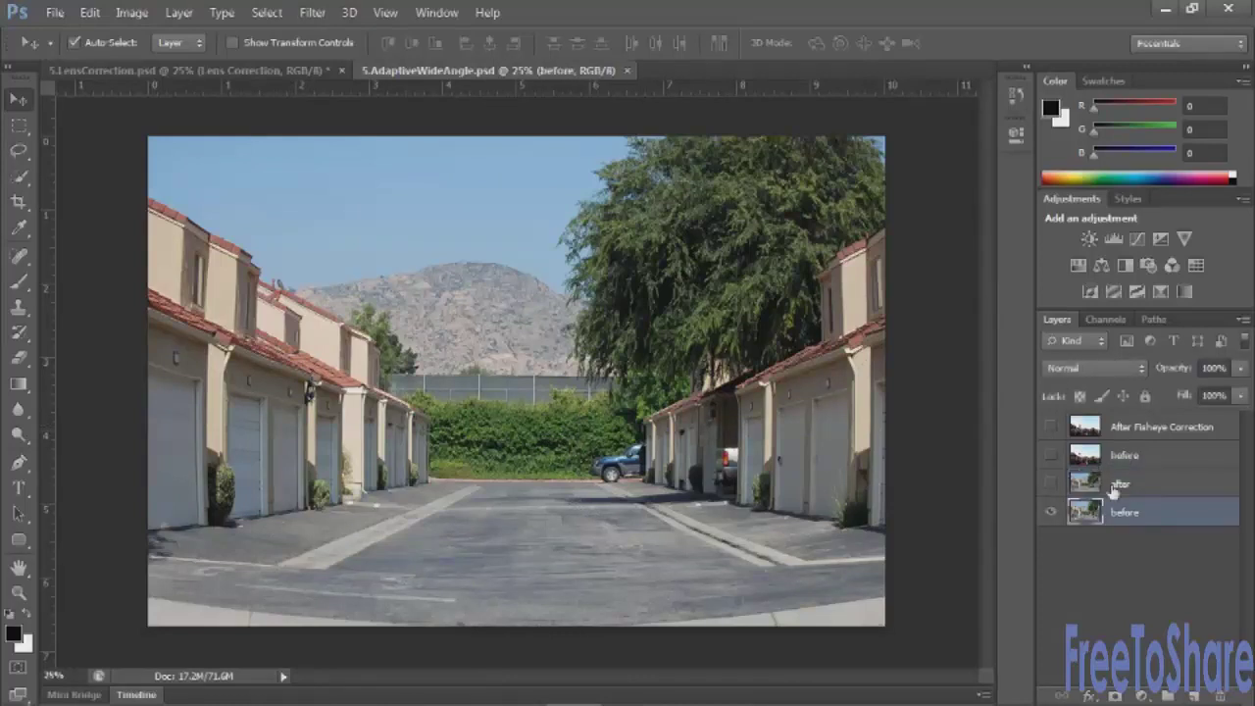
left_click(310, 14)
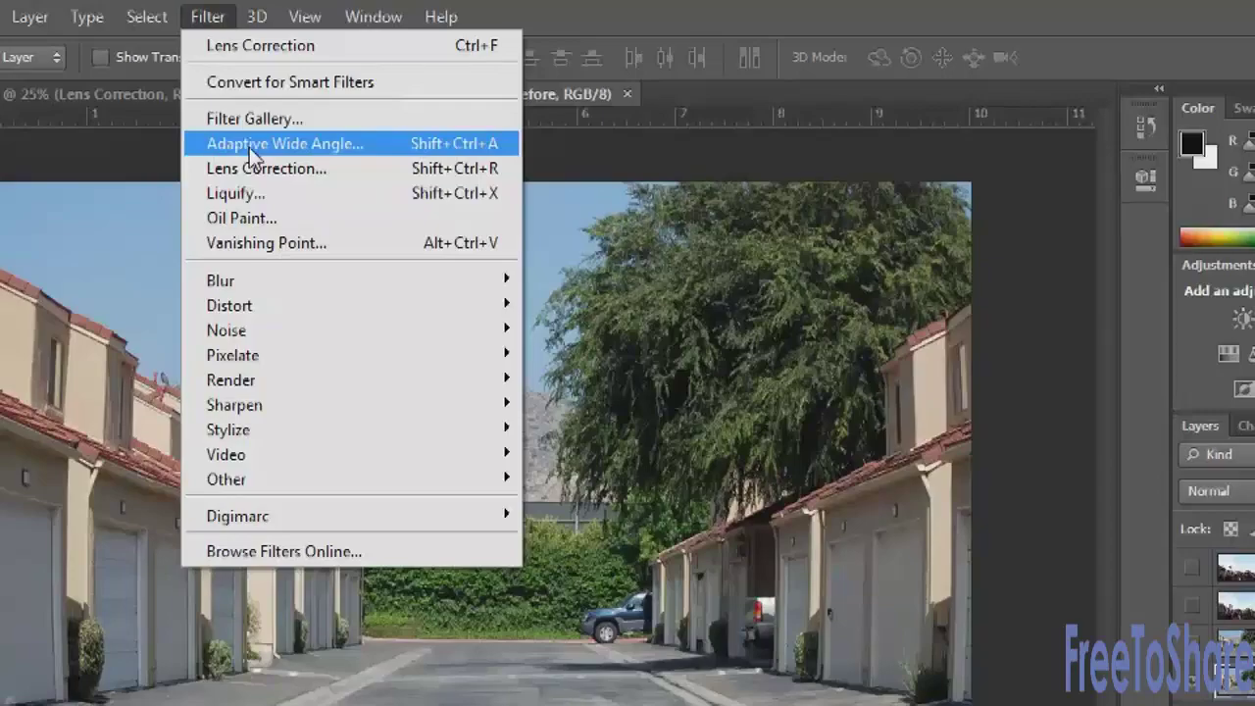
left_click(274, 144)
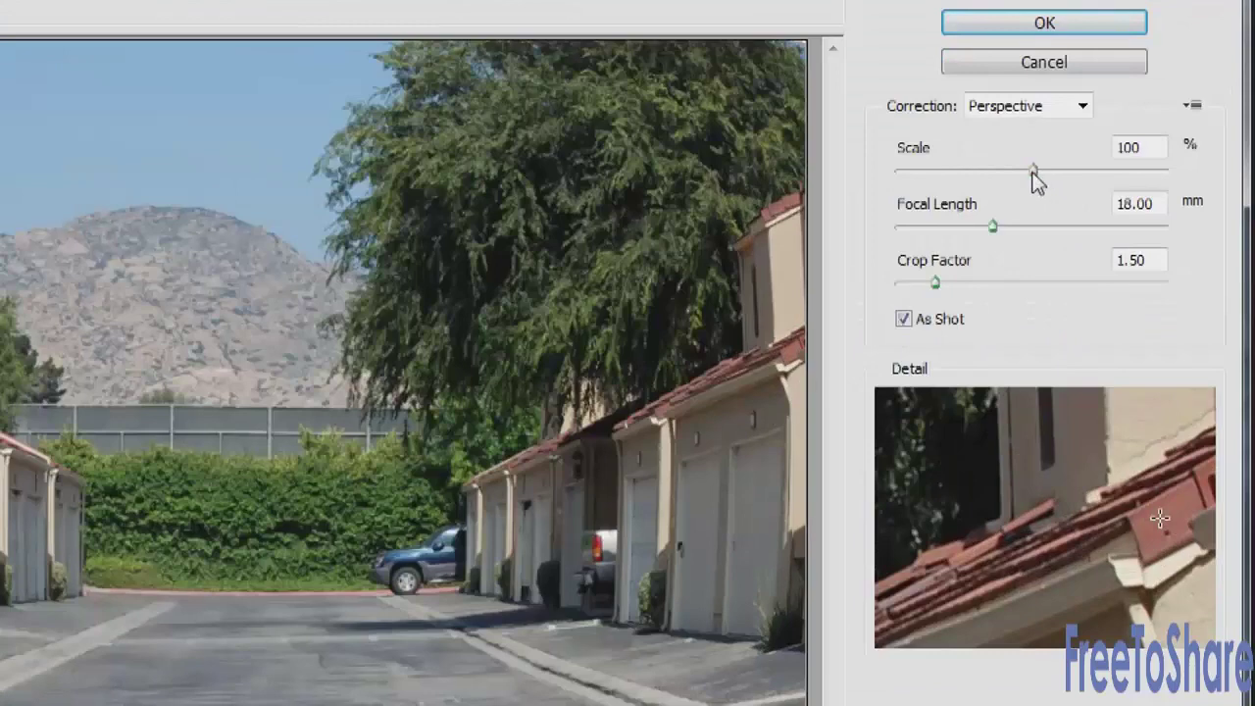
Step: Set Scale to 94%, Focal Length to 18.52 mm and Crop Factor to 1.25
left_click_drag(1088, 171, 1019, 164)
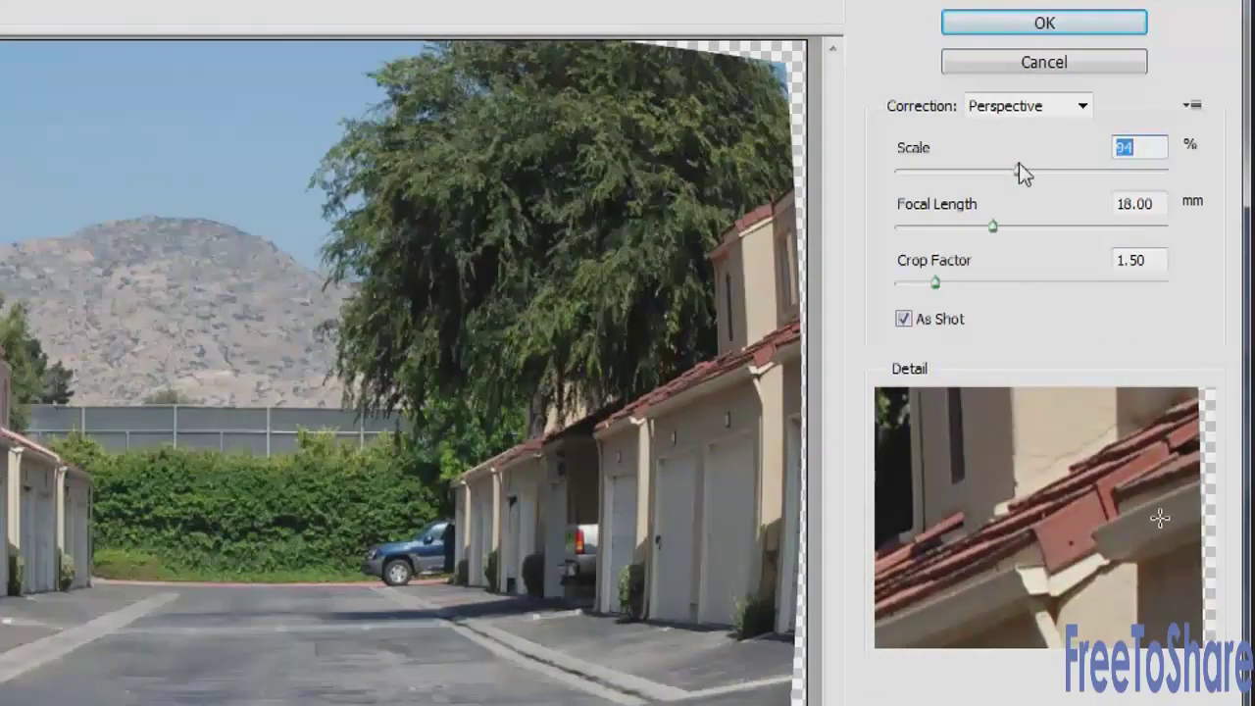
left_click_drag(1058, 211, 1112, 225)
left_click_drag(1027, 227, 1098, 225)
mouse_move(1017, 258)
left_mouse_down()
mouse_move(1068, 256)
mouse_move(1012, 249)
left_mouse_up()
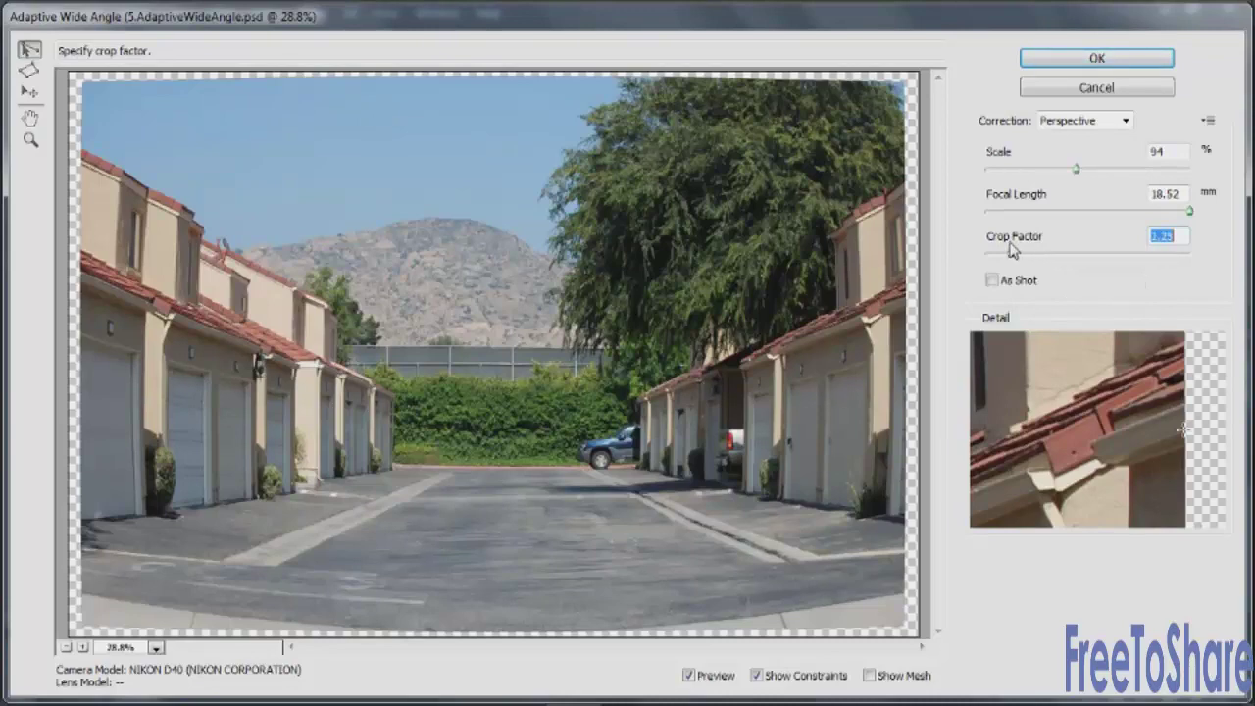
Step: Try Fisheye, Auto and Full Spherical corrections, dismissing the missing-profile and aspect-ratio alerts
left_click(1076, 119)
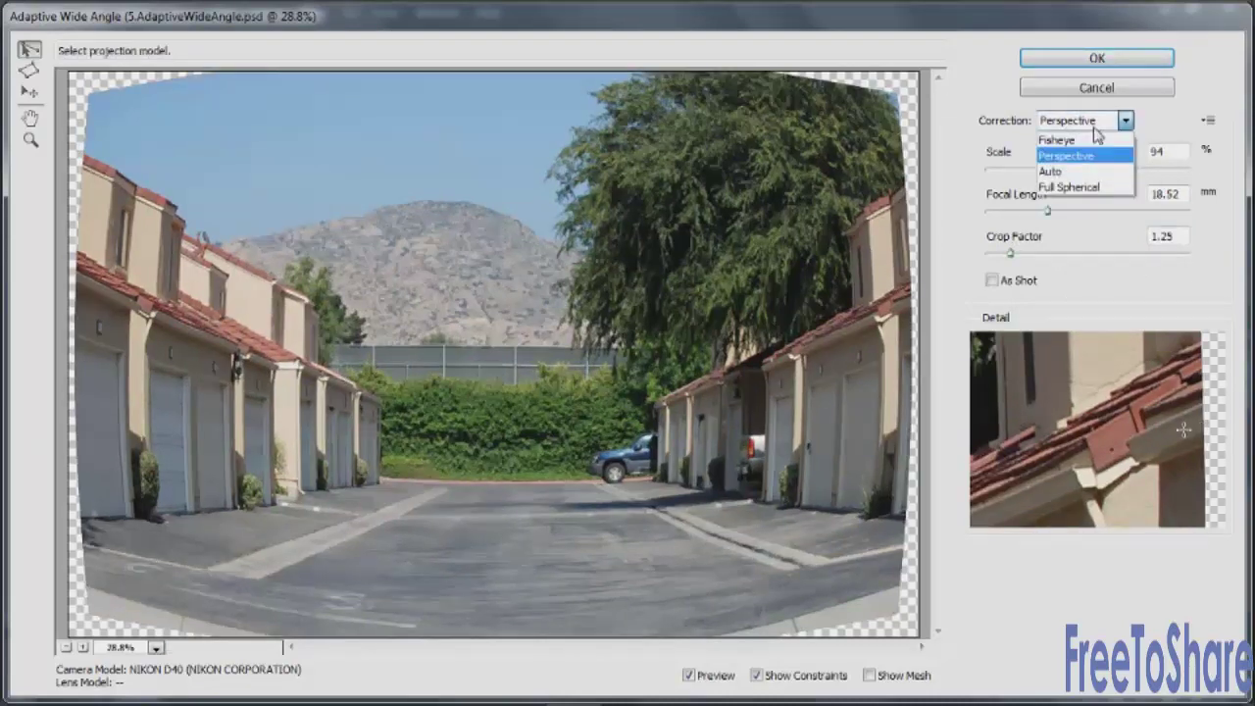
left_click(1081, 141)
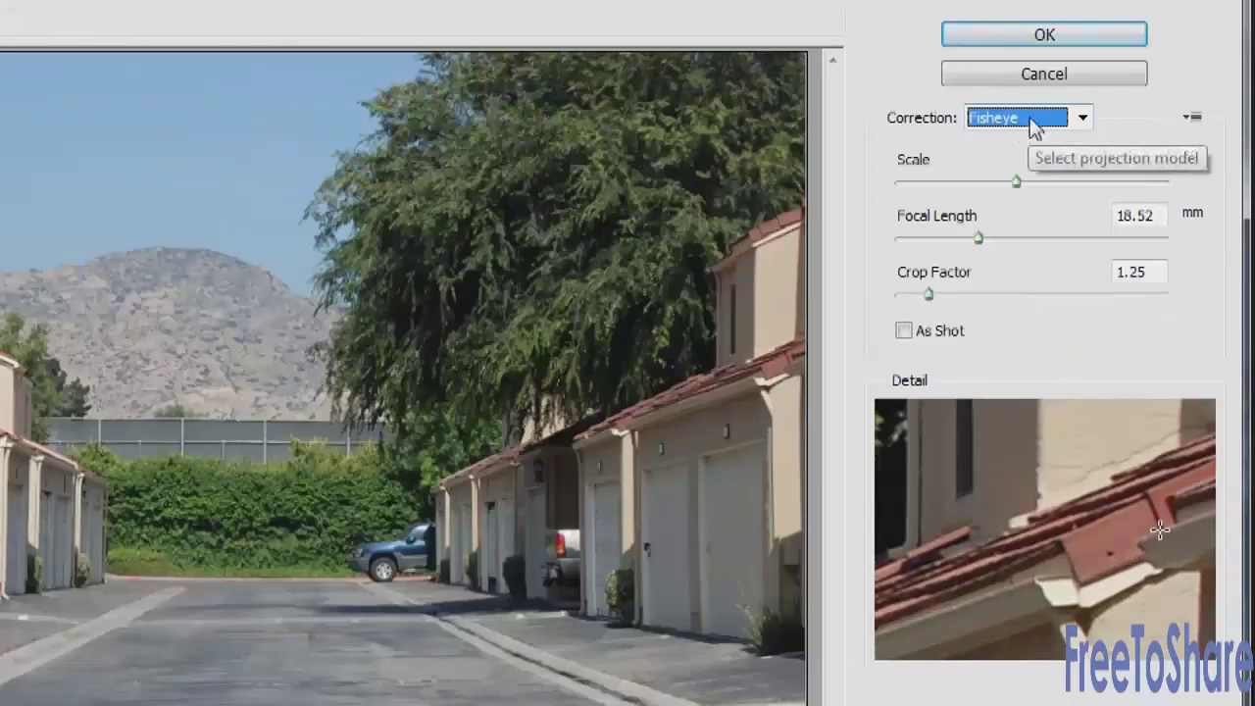
left_click(1083, 123)
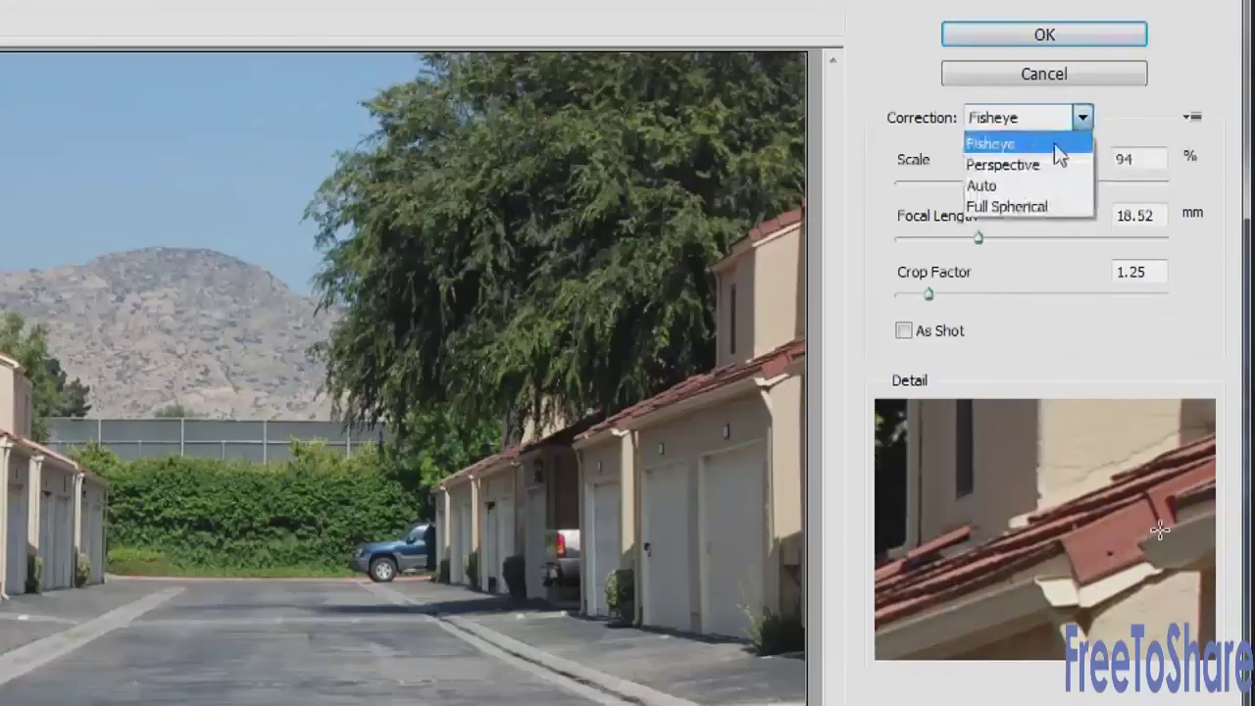
left_click(1033, 184)
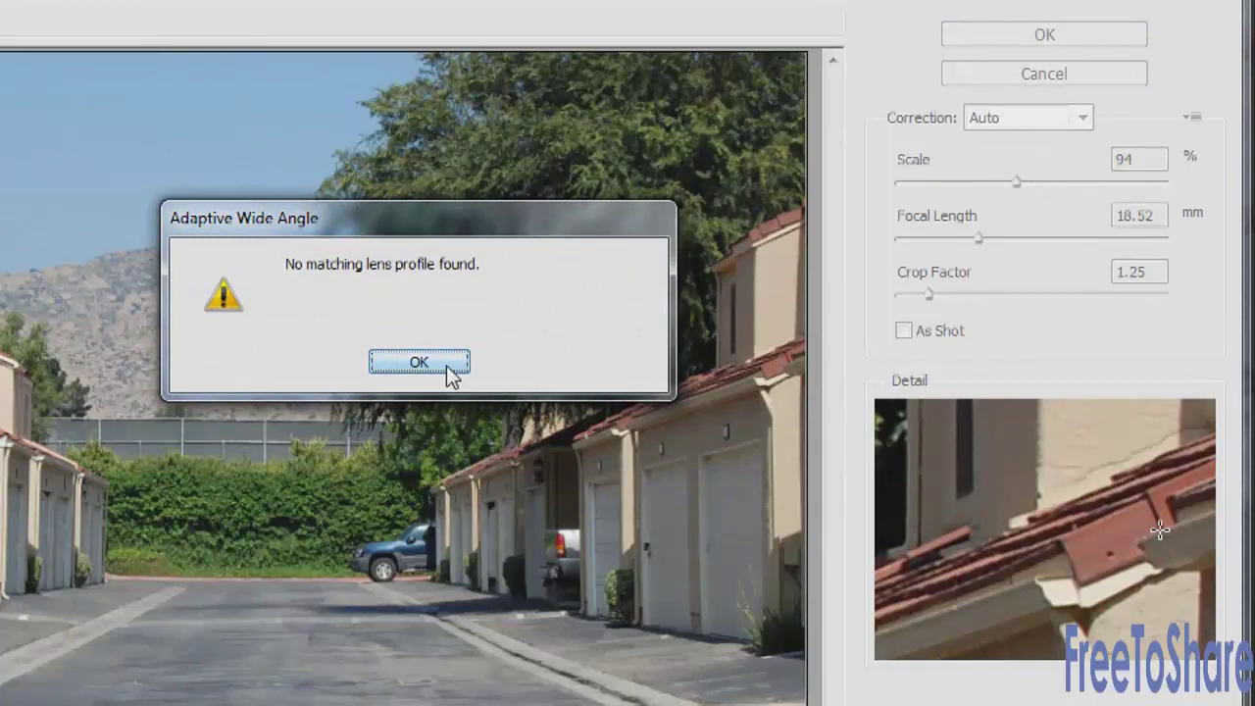
left_click(447, 365)
left_click(1030, 118)
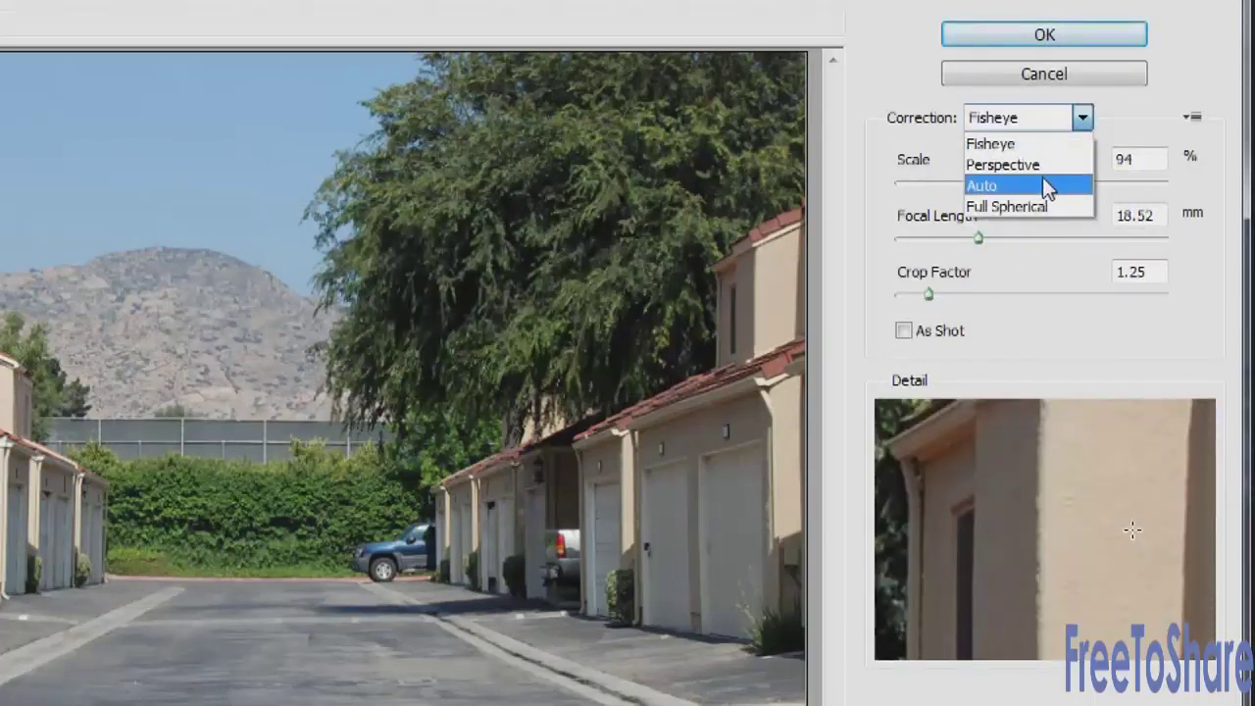
left_click(1037, 204)
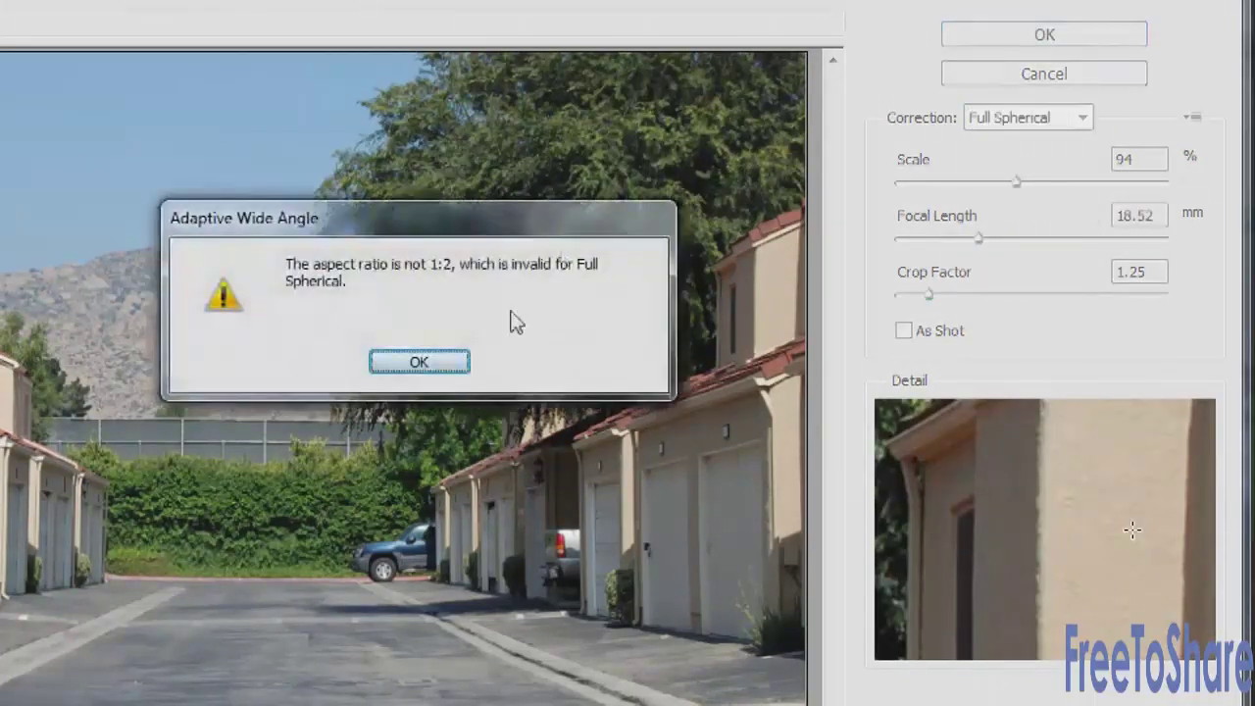
left_click(422, 365)
Step: Switch the correction to Perspective and back, settling on Fisheye
left_click(1036, 120)
left_click(1036, 163)
left_click(1034, 119)
left_click(1031, 138)
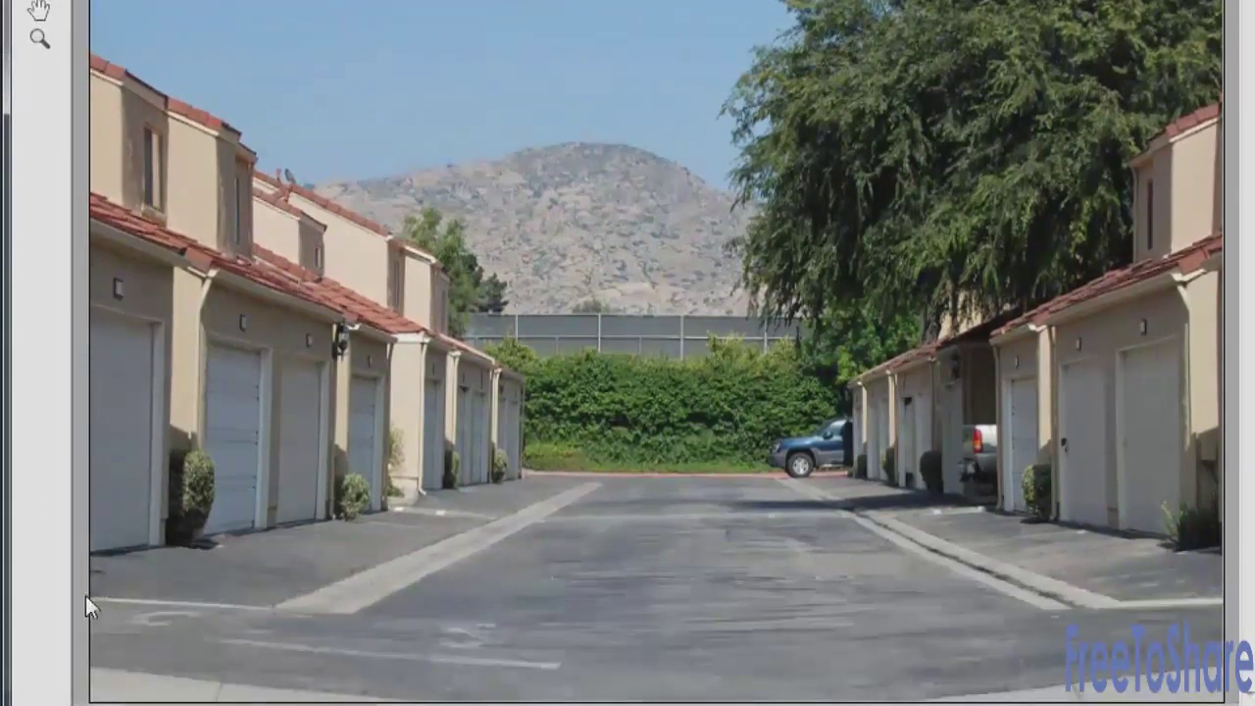
Step: Draw a constraint line across the curb, then set Scale to 87% and raise Crop Factor
left_click(94, 594)
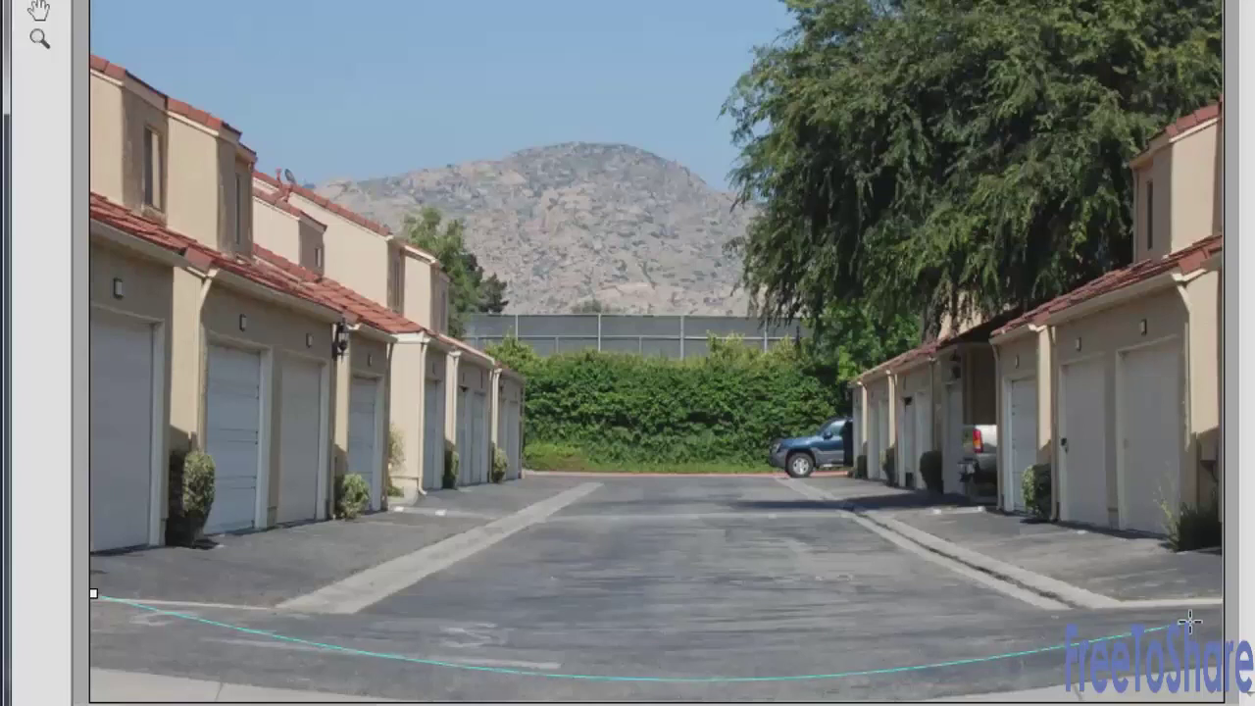
left_click(1220, 604)
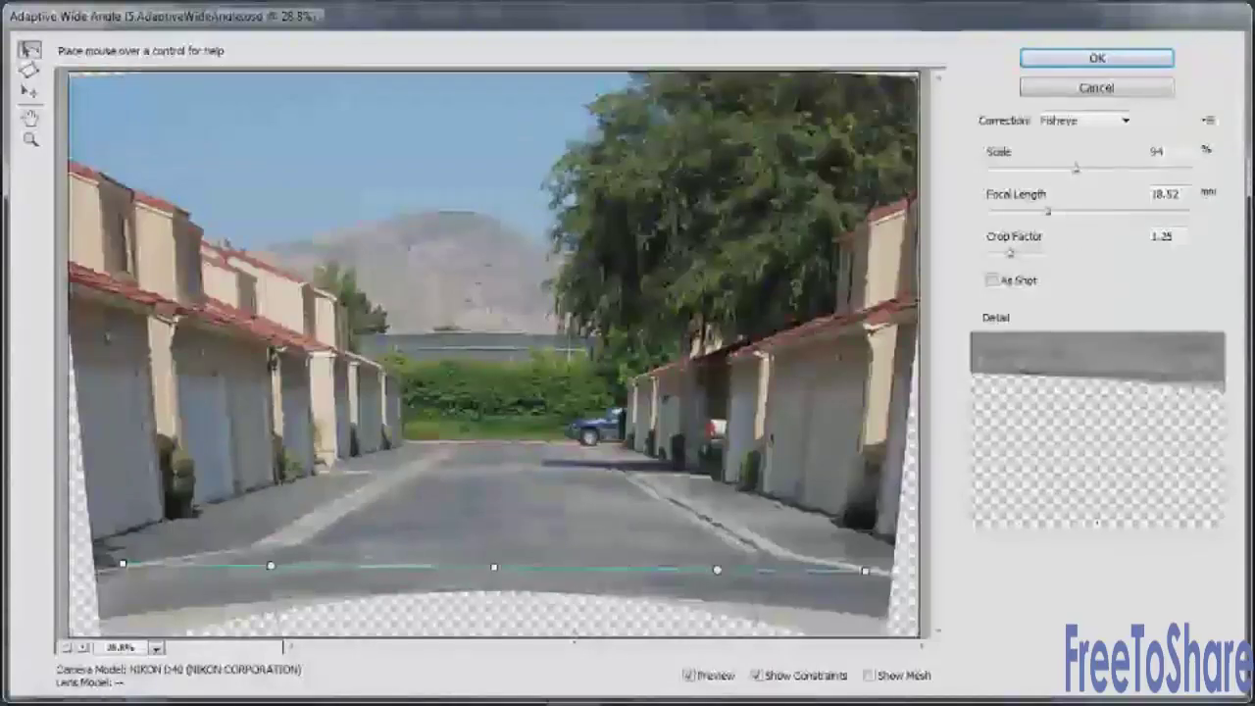
mouse_move(1075, 168)
left_mouse_down()
mouse_move(1155, 169)
mouse_move(1048, 159)
mouse_move(1060, 152)
left_mouse_up()
left_click_drag(1011, 252, 1039, 257)
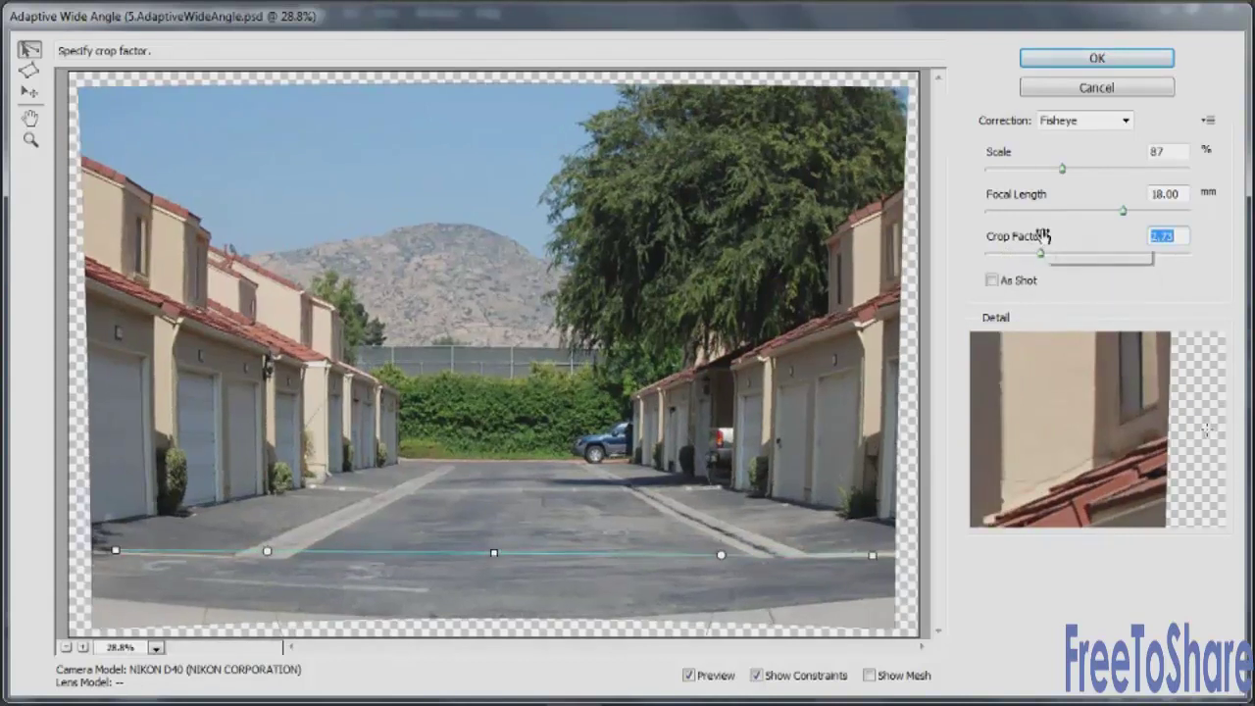
Step: Confirm the Adaptive Wide Angle fisheye correction at Crop Factor 2.73 on the bottom before layer
left_click(1090, 59)
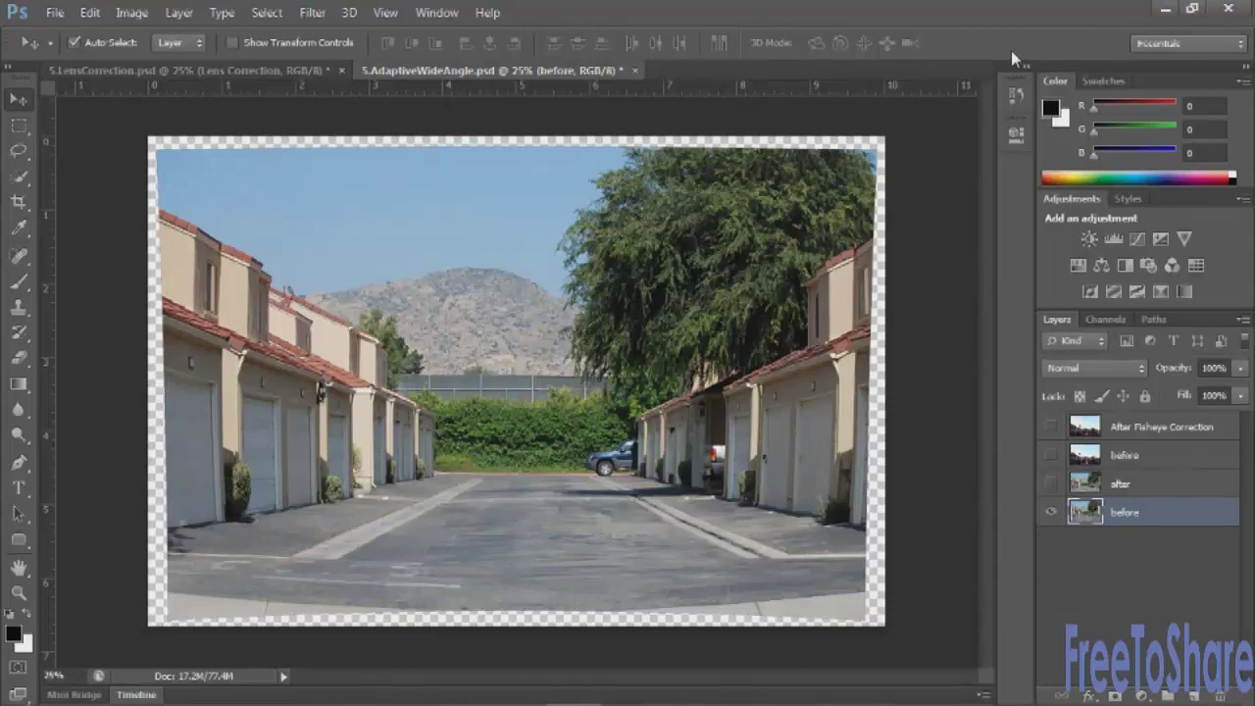
Step: Show the after and upper before layers, then toggle After Fisheye Correction to compare the crowd photo
left_click(1050, 484)
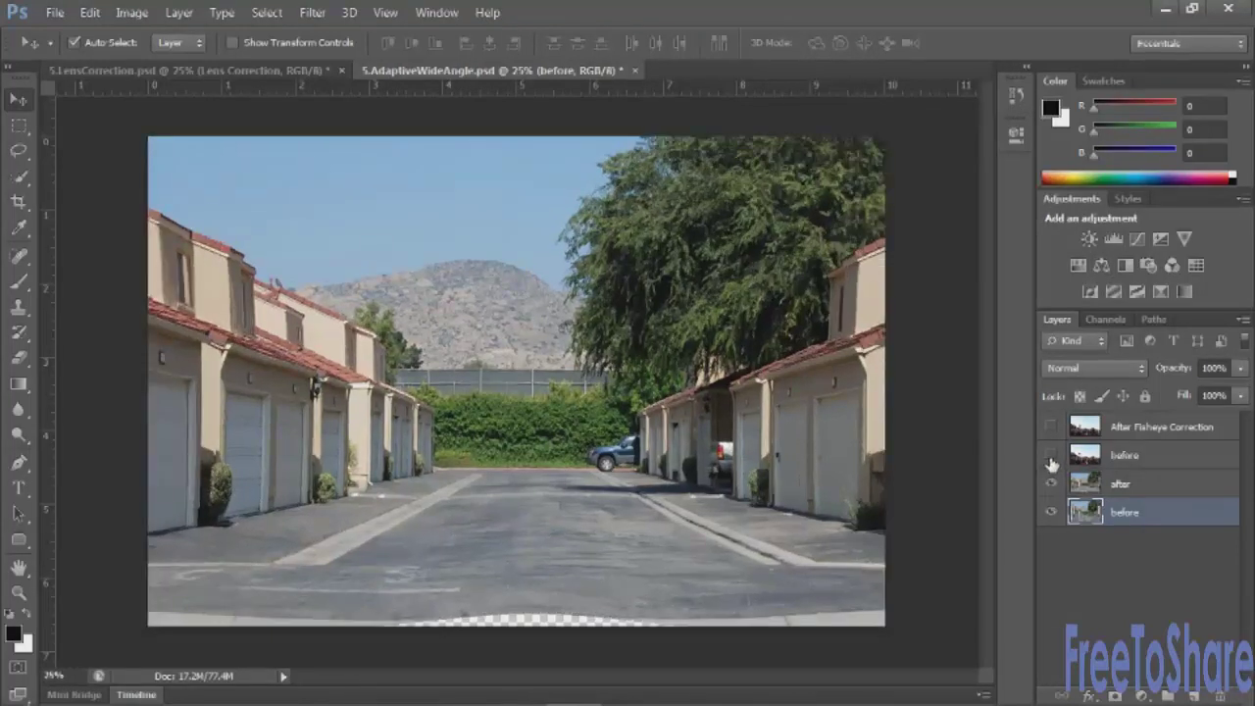
left_click(1050, 456)
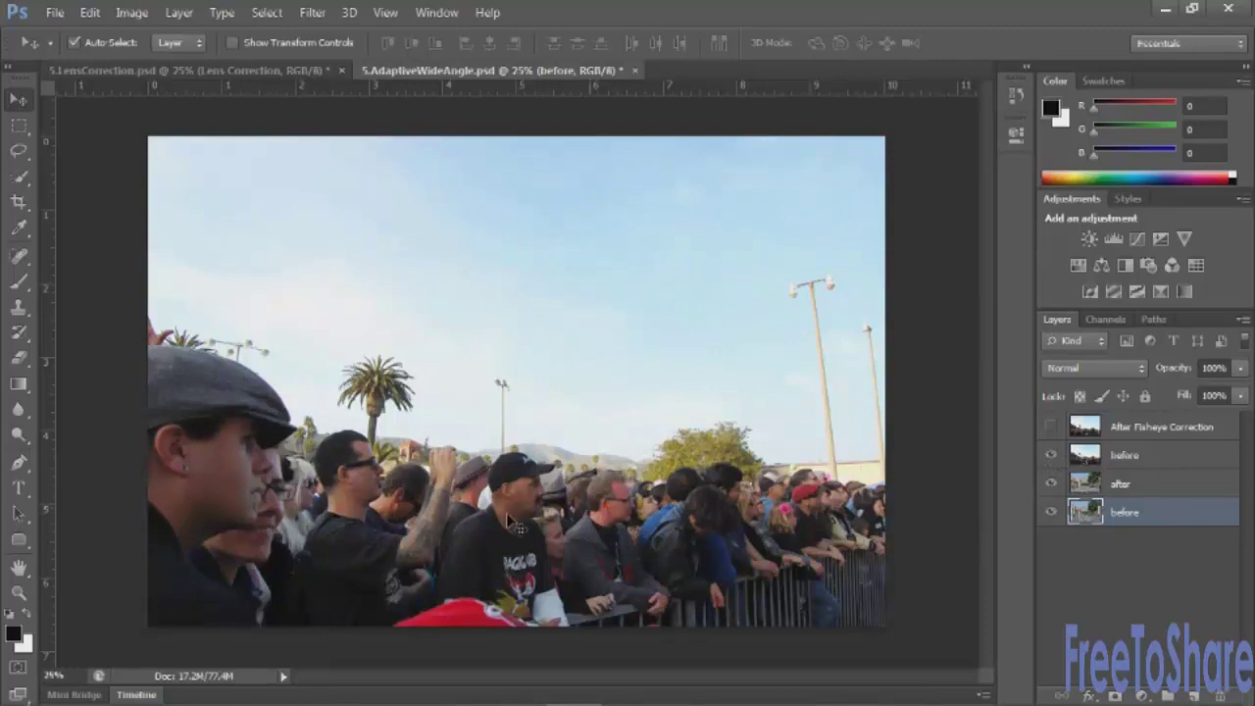
left_click(1050, 429)
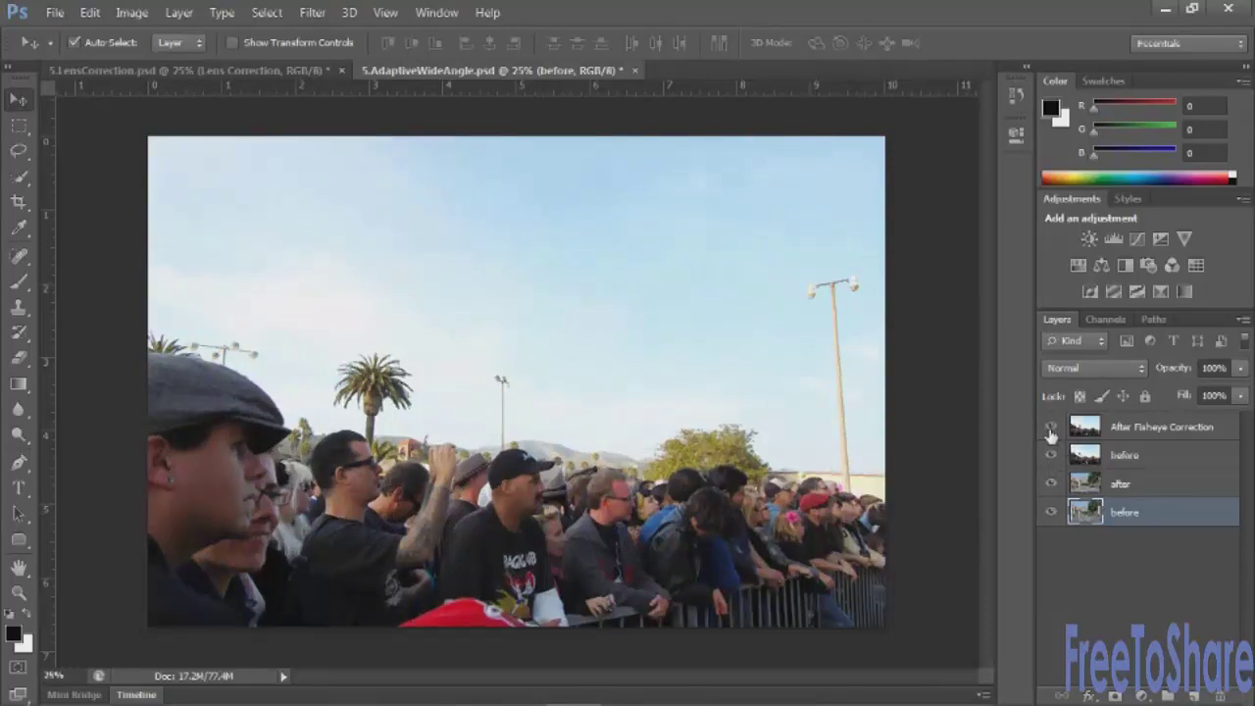
left_click(1050, 429)
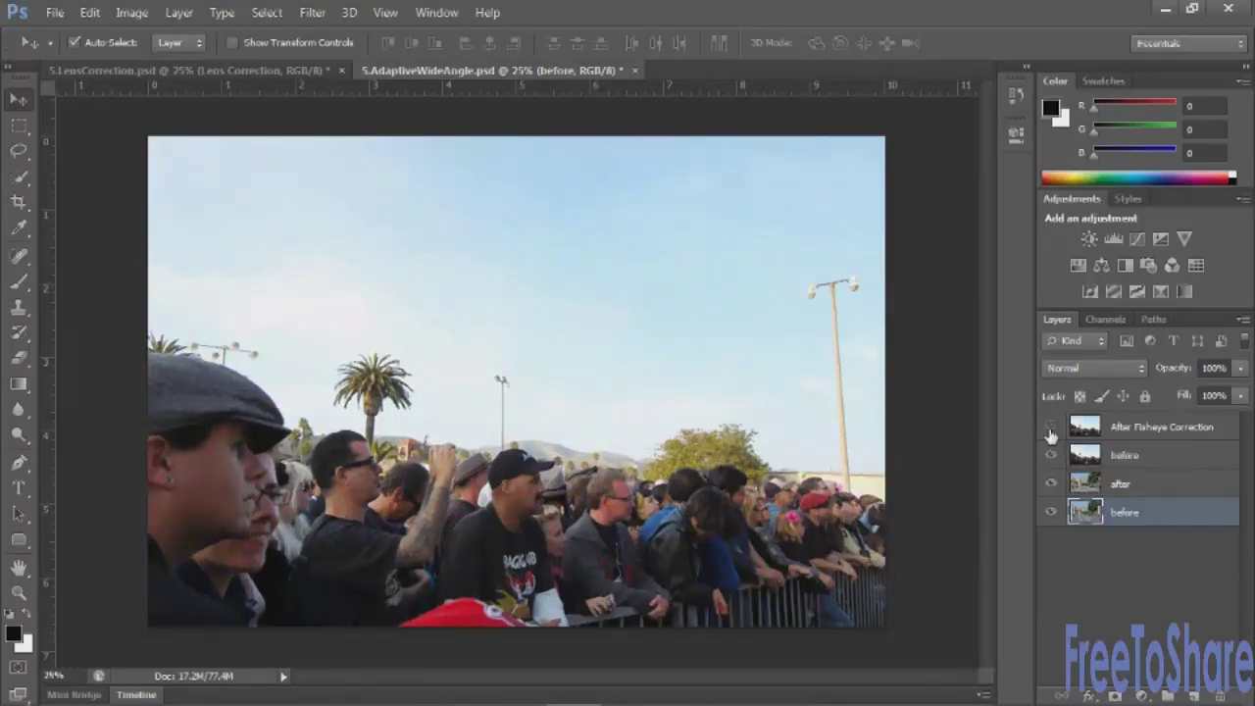